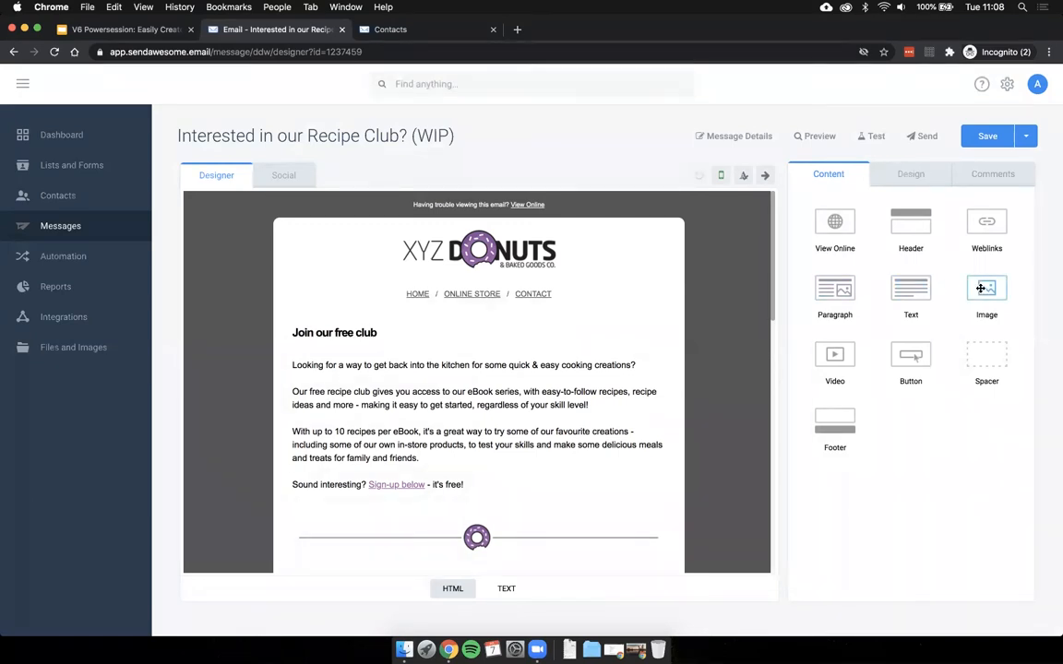
Add an image block to the email between the weblinks row and the "Join our free club" heading
{"action": "left_click_drag", "start_coordinate": [981, 289], "coordinate": [566, 335]}
{"action": "scroll", "coordinate": [565, 335], "scroll_direction": "up", "scroll_amount": 3}
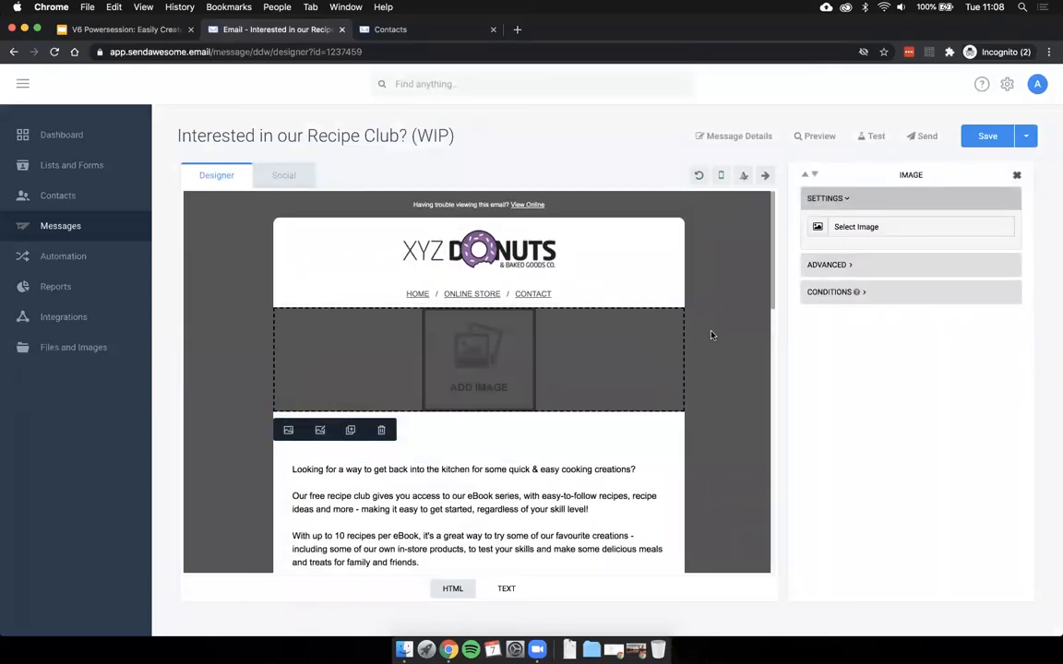
{"action": "left_click", "coordinate": [723, 335]}
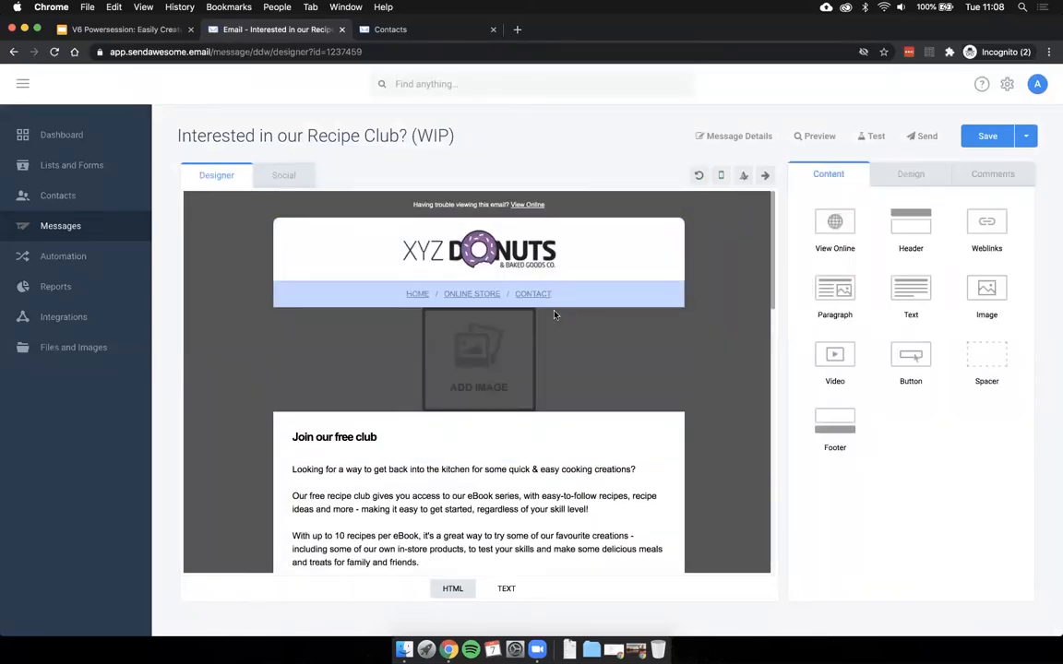
Fill the empty image block with banner_recipeclub.jpg from the XYZ Banners folder
{"action": "left_click", "coordinate": [565, 349]}
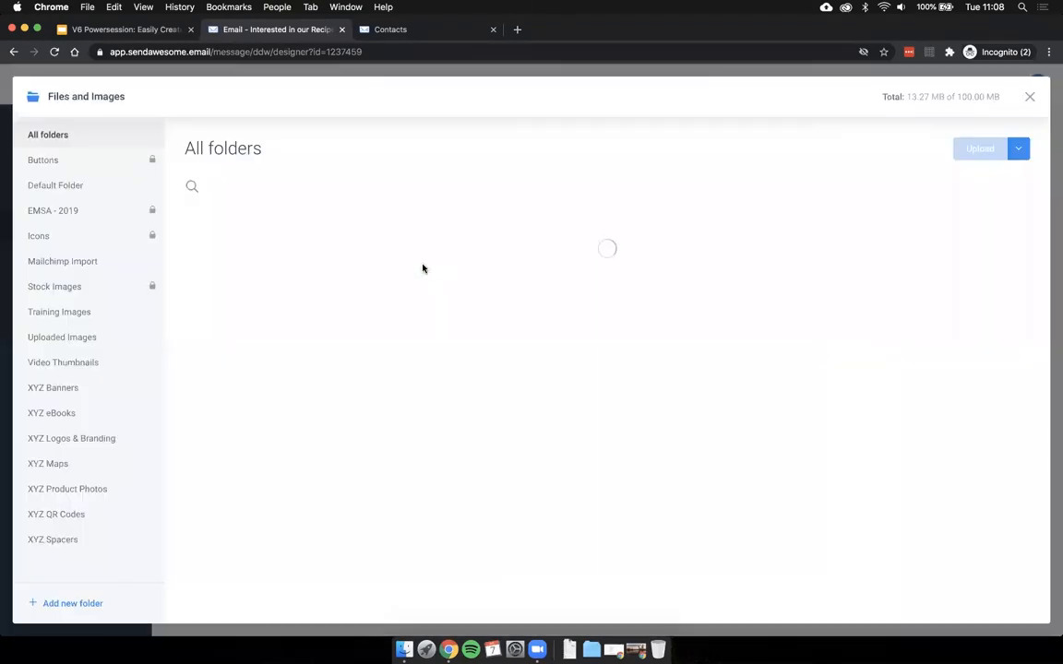
{"action": "left_click", "coordinate": [83, 439]}
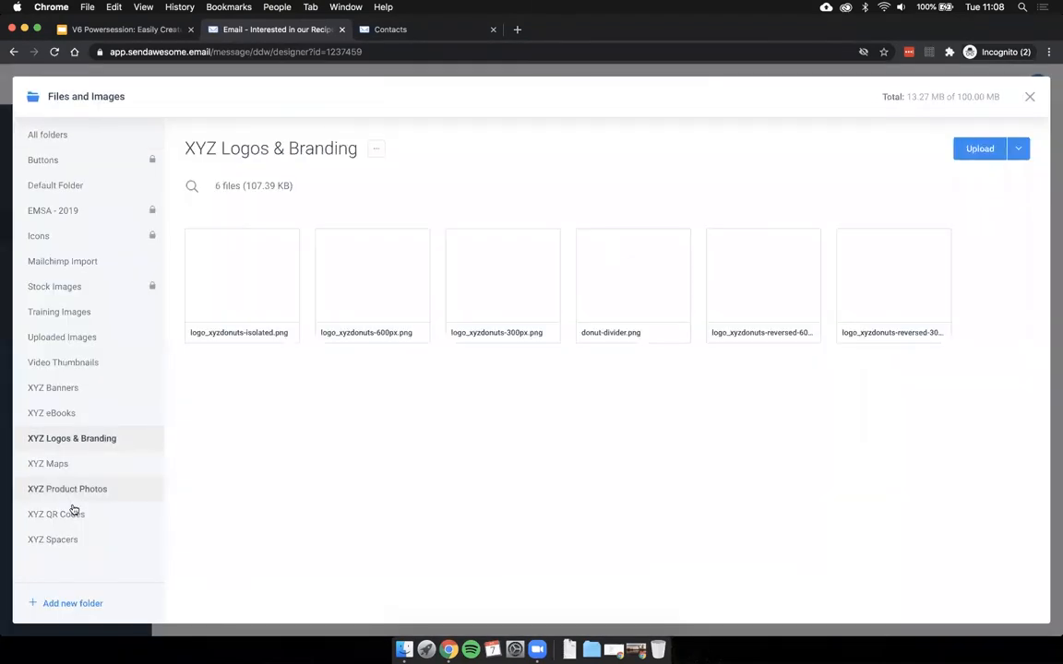
{"action": "left_click", "coordinate": [74, 390]}
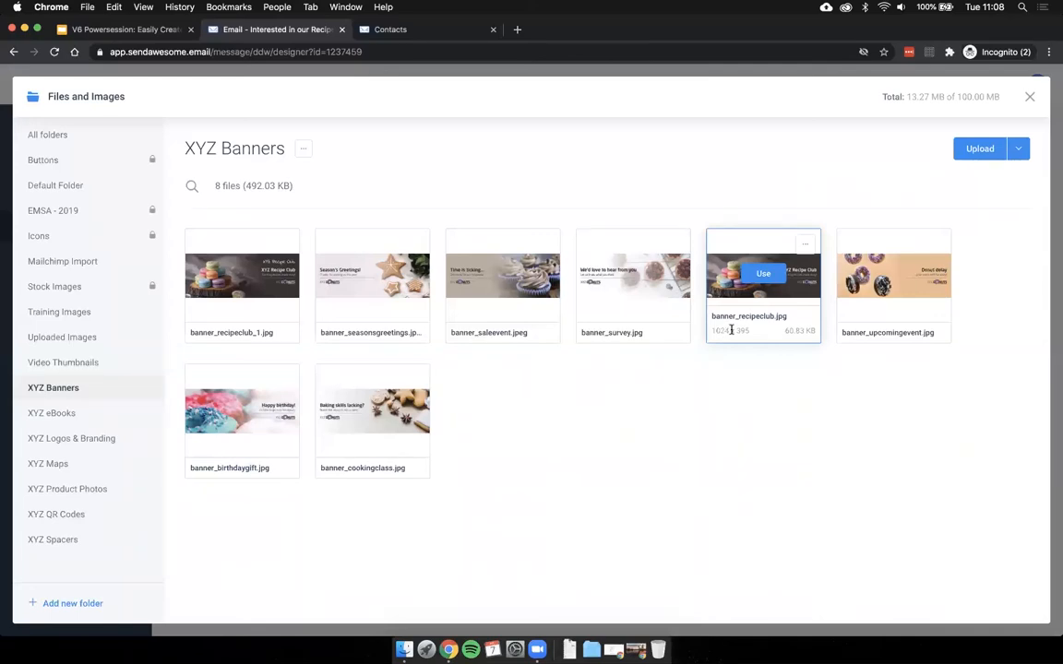
{"action": "left_click", "coordinate": [762, 274]}
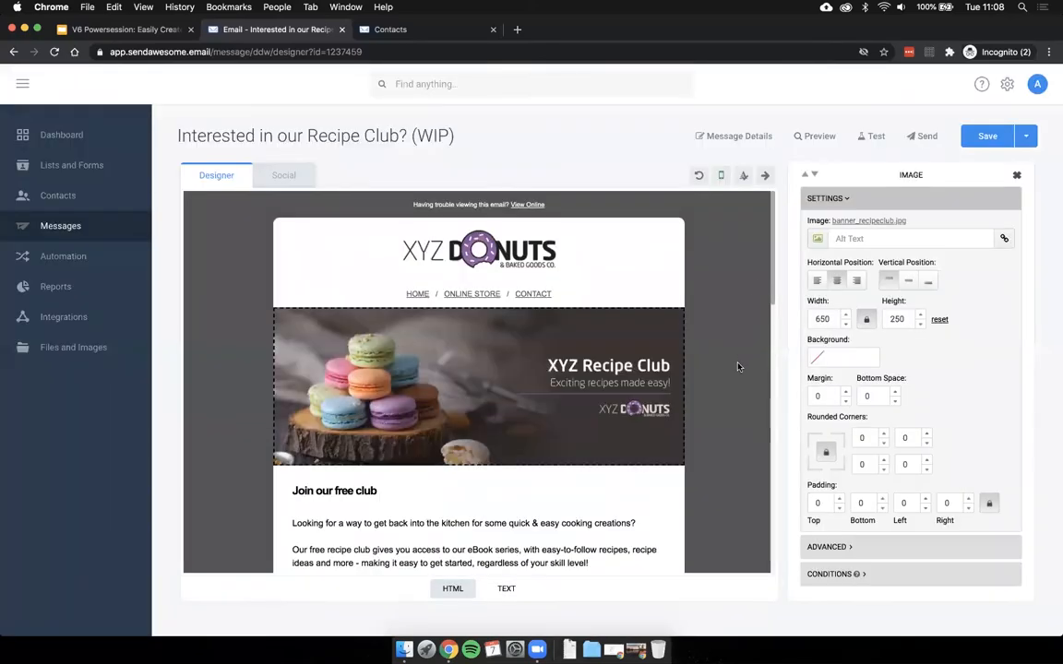
{"action": "left_click", "coordinate": [738, 367]}
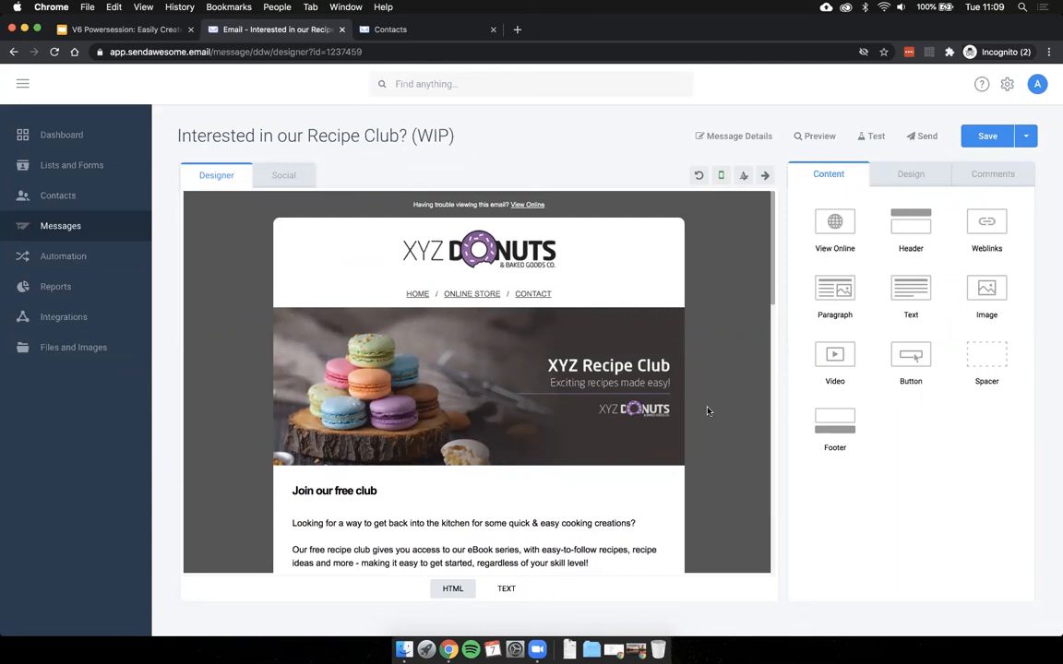
Insert the First Name wildcard from XYZ Customers at the end of the "Join our free club" heading, without a fallback
{"action": "scroll", "coordinate": [708, 411], "scroll_direction": "down", "scroll_amount": 2}
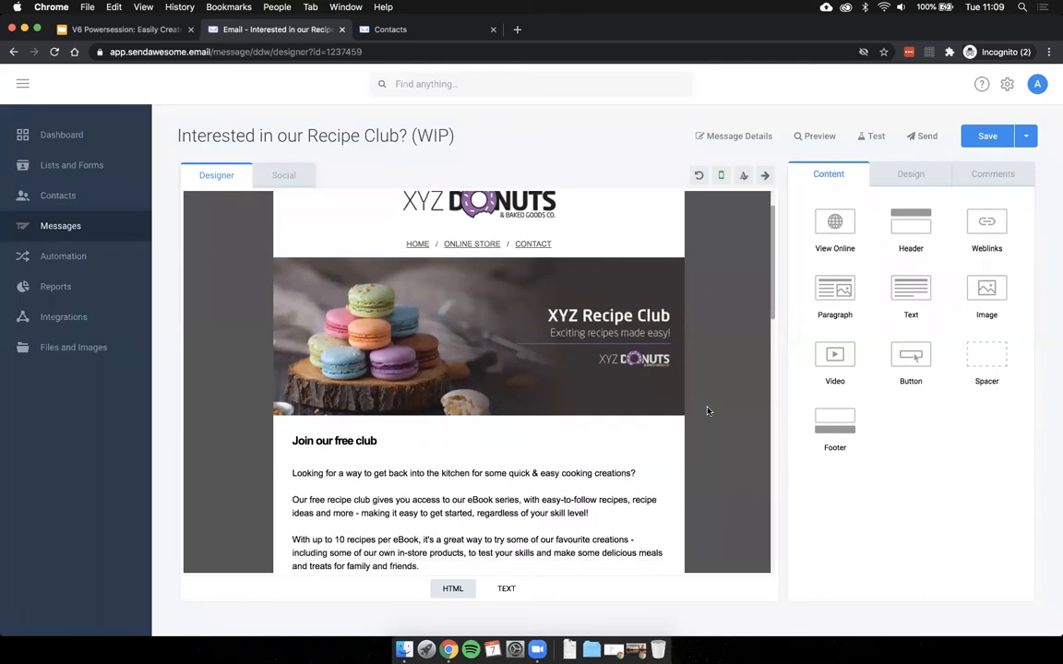
{"action": "scroll", "coordinate": [708, 410], "scroll_direction": "down", "scroll_amount": 1}
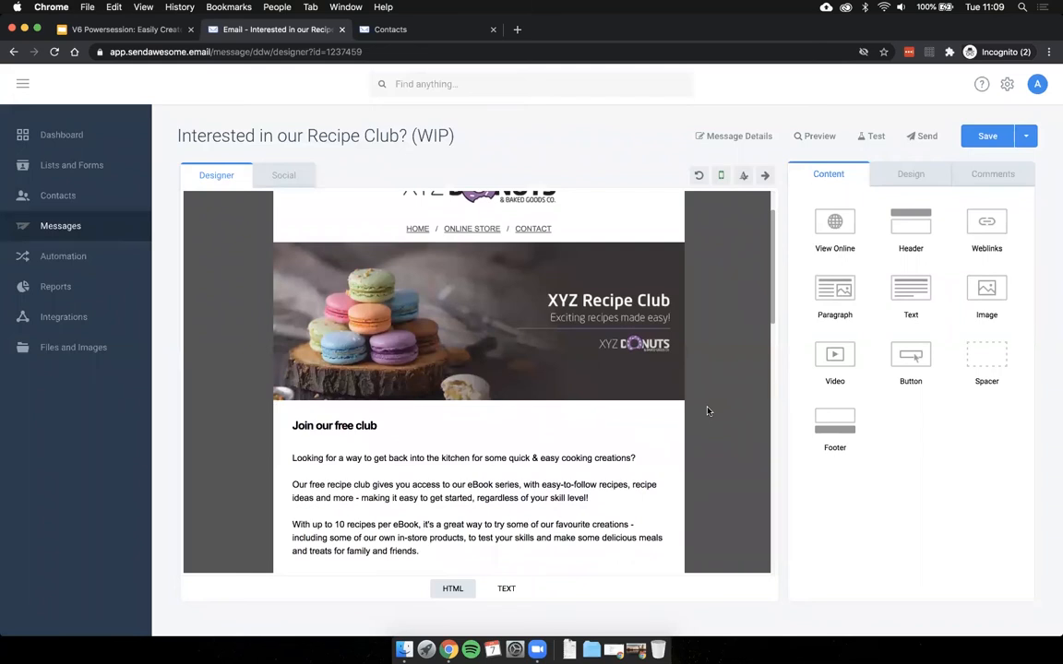
{"action": "scroll", "coordinate": [707, 411], "scroll_direction": "down", "scroll_amount": 3}
{"action": "scroll", "coordinate": [708, 410], "scroll_direction": "down", "scroll_amount": 1}
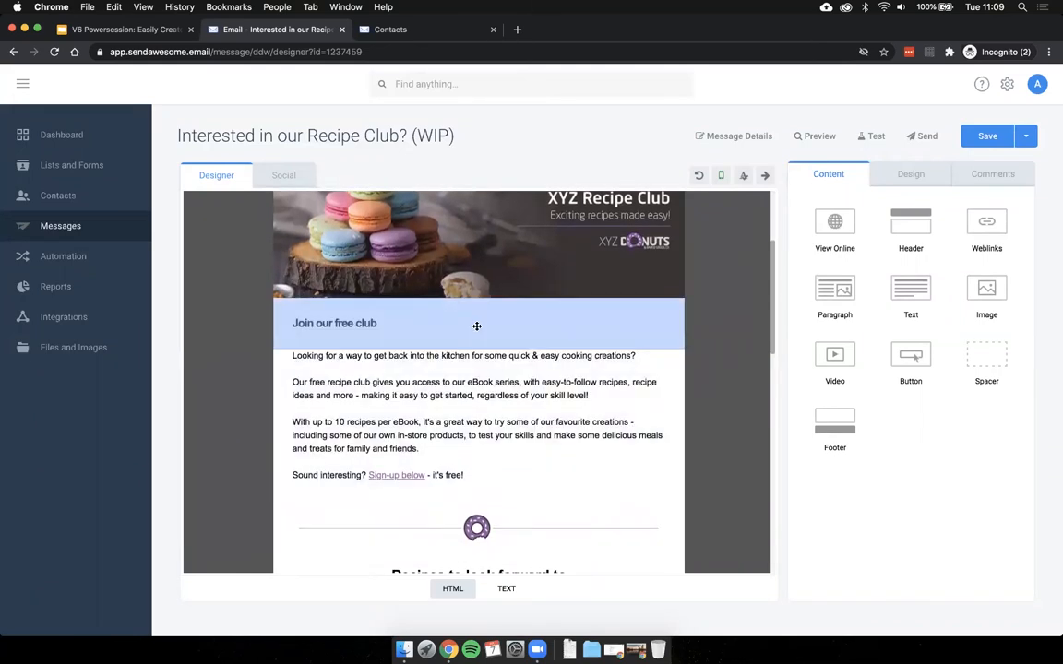
{"action": "left_click", "coordinate": [410, 324]}
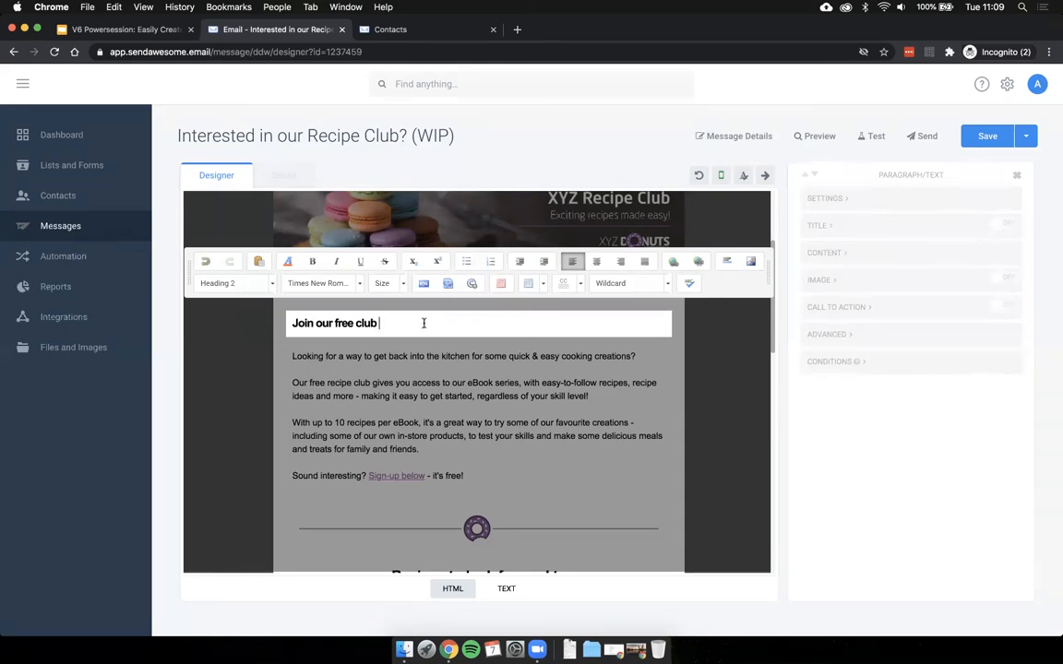
{"action": "left_click", "coordinate": [634, 287]}
{"action": "left_click", "coordinate": [611, 342]}
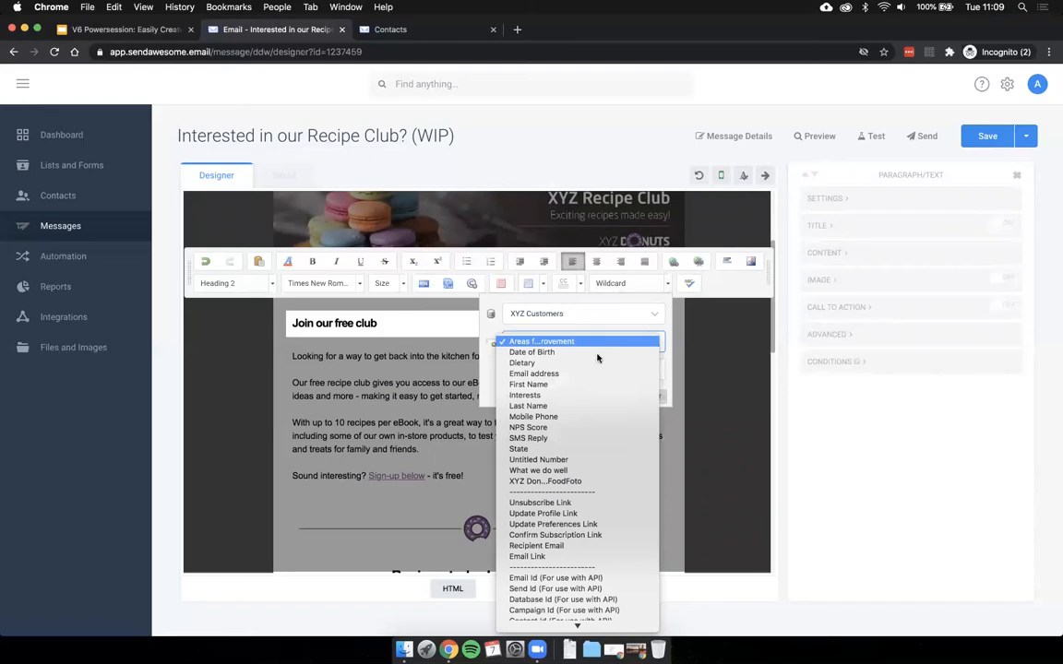
{"action": "left_click", "coordinate": [544, 388]}
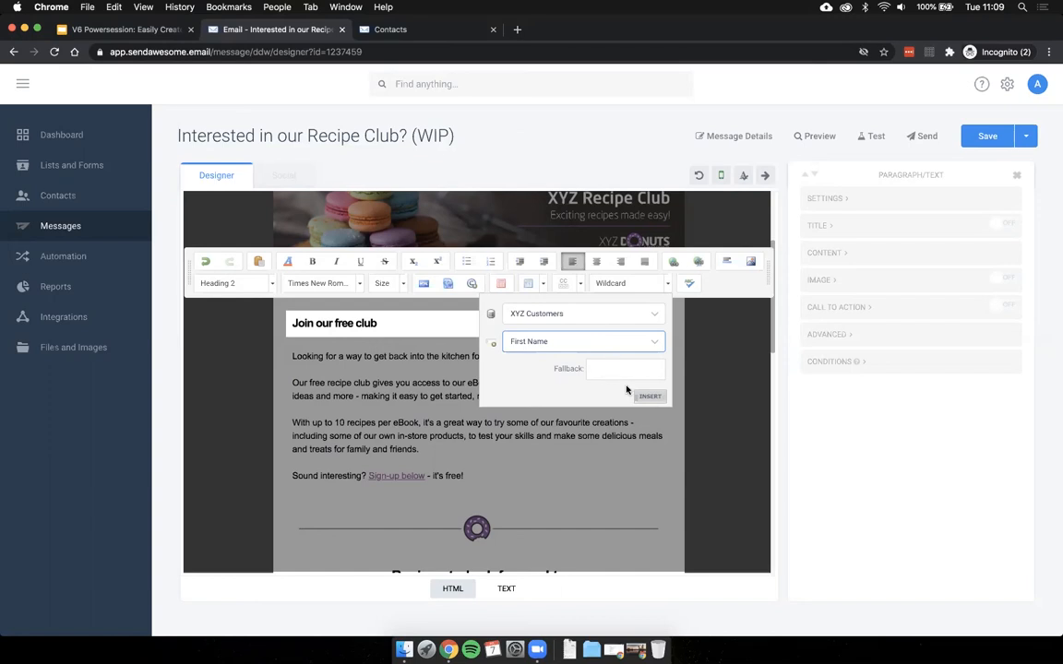
{"action": "left_click", "coordinate": [650, 396]}
{"action": "left_click", "coordinate": [527, 387]}
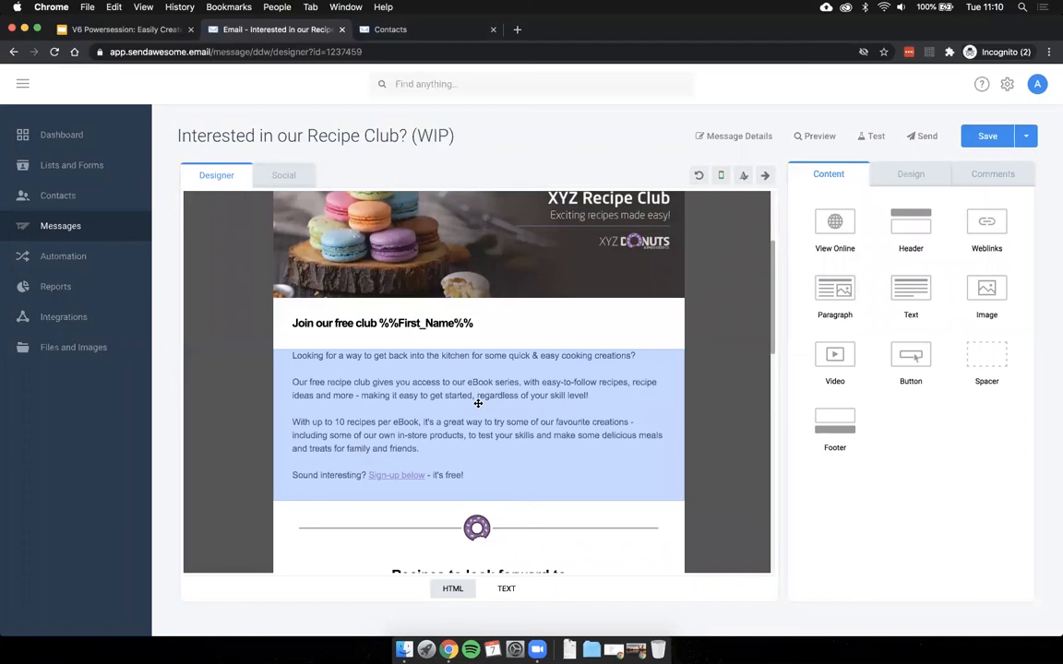
Start the intro paragraph with "Hi" and the XYZ Customers First Name wildcard, using "there" as the fallback
{"action": "left_click", "coordinate": [308, 356]}
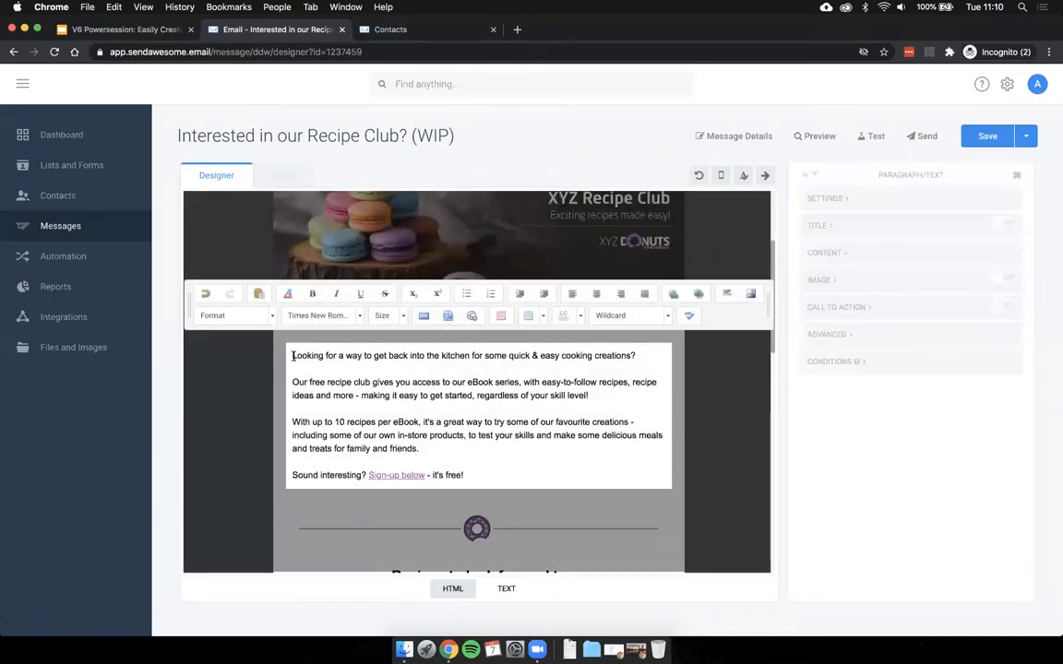
{"action": "type", "text": "Hi"}
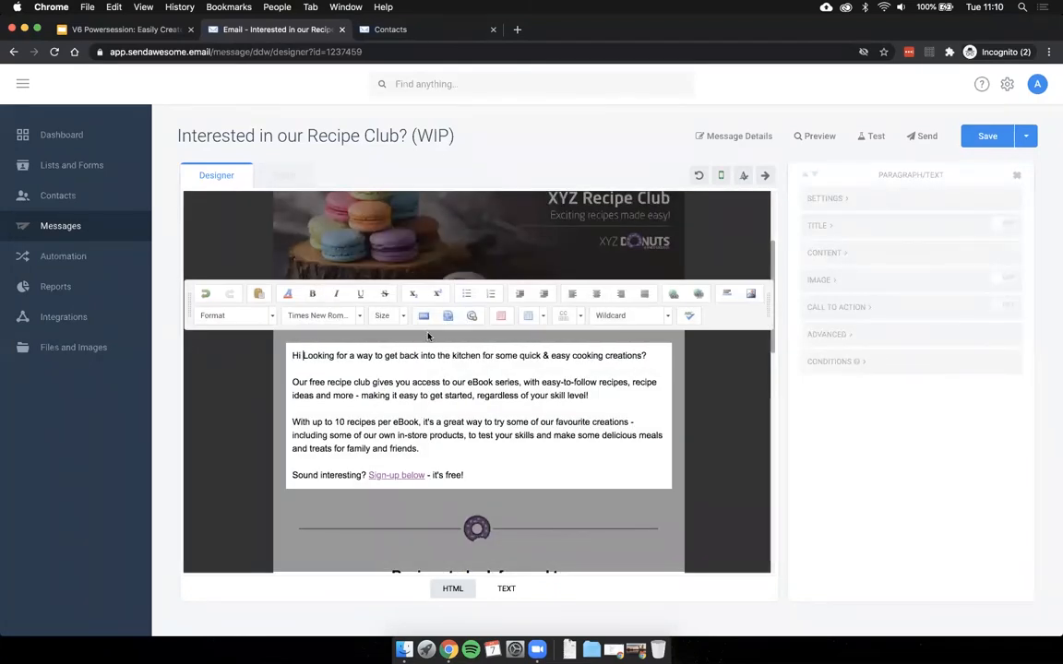
{"action": "left_click", "coordinate": [633, 316]}
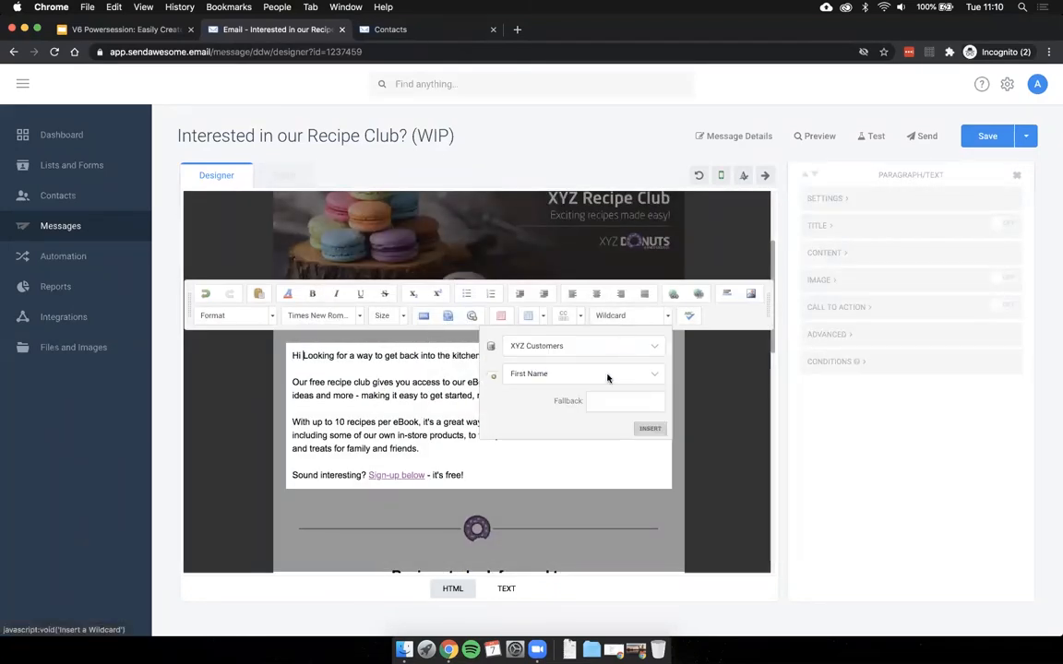
{"action": "left_click", "coordinate": [617, 399]}
{"action": "type", "text": "there"}
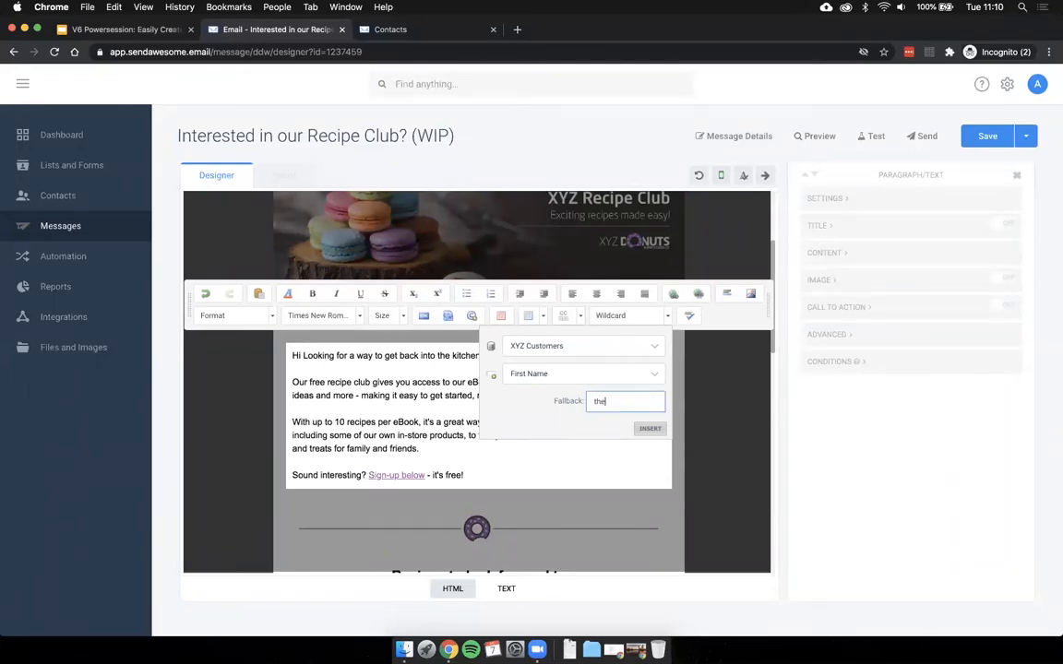
{"action": "left_click", "coordinate": [651, 430]}
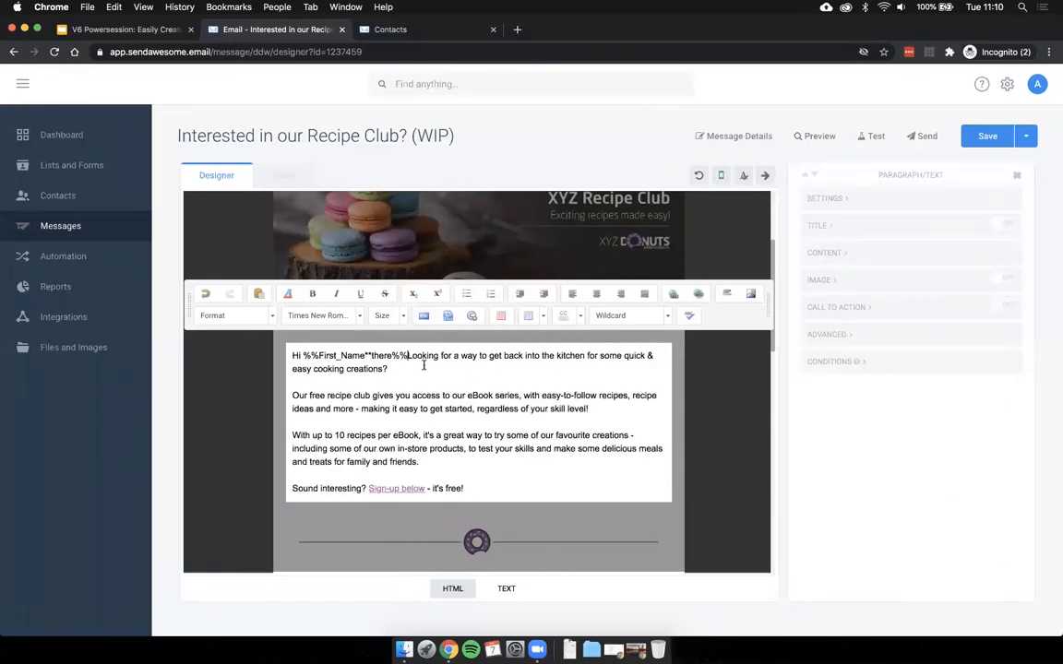
Add a comma after the greeting wildcard and change "Looking" to lowercase "looking"
{"action": "type", "text": ","}
{"action": "left_click", "coordinate": [419, 356]}
{"action": "key", "text": "BackSpace"}
{"action": "type", "text": "l"}
{"action": "left_click", "coordinate": [451, 380]}
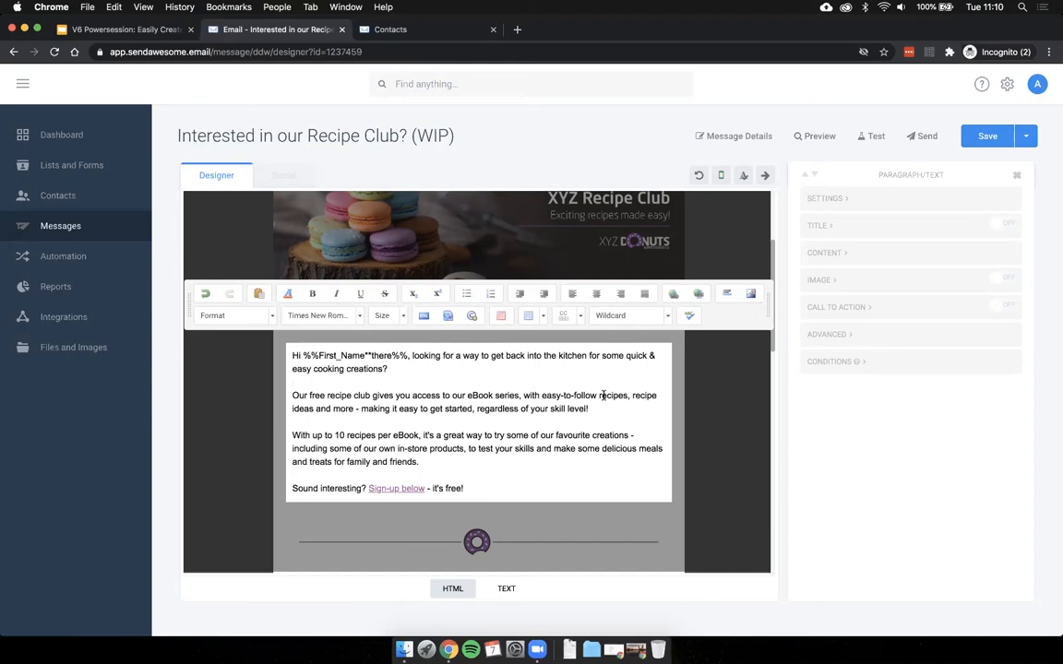
{"action": "left_click", "coordinate": [716, 383]}
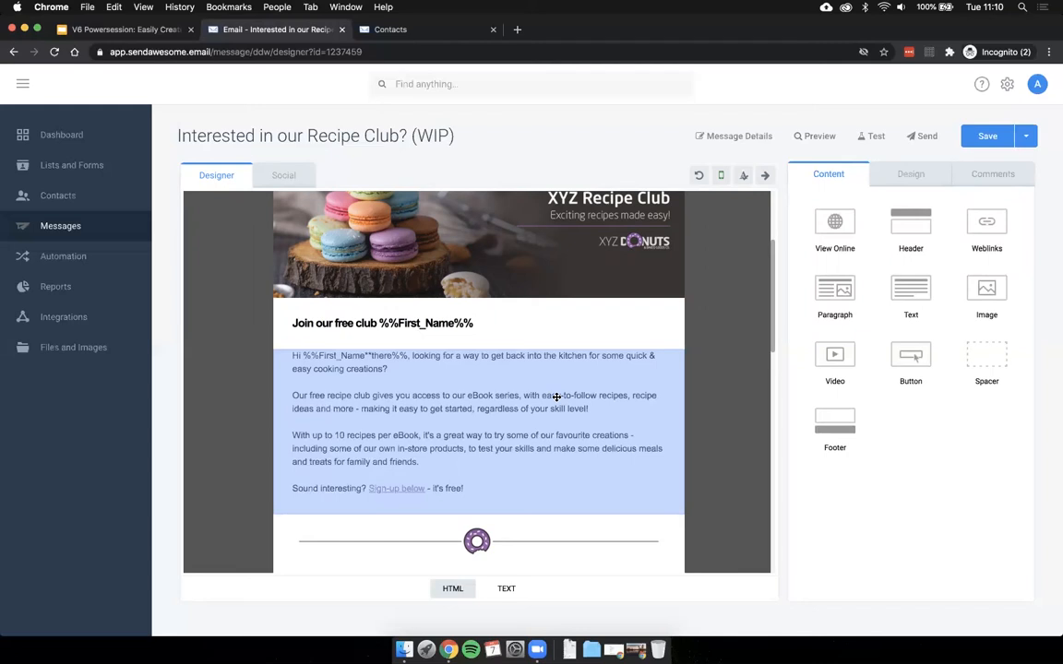
Insert the Dietary wildcard from XYZ Customers before "recipe ideas" in the intro text's second paragraph
{"action": "left_click", "coordinate": [613, 407]}
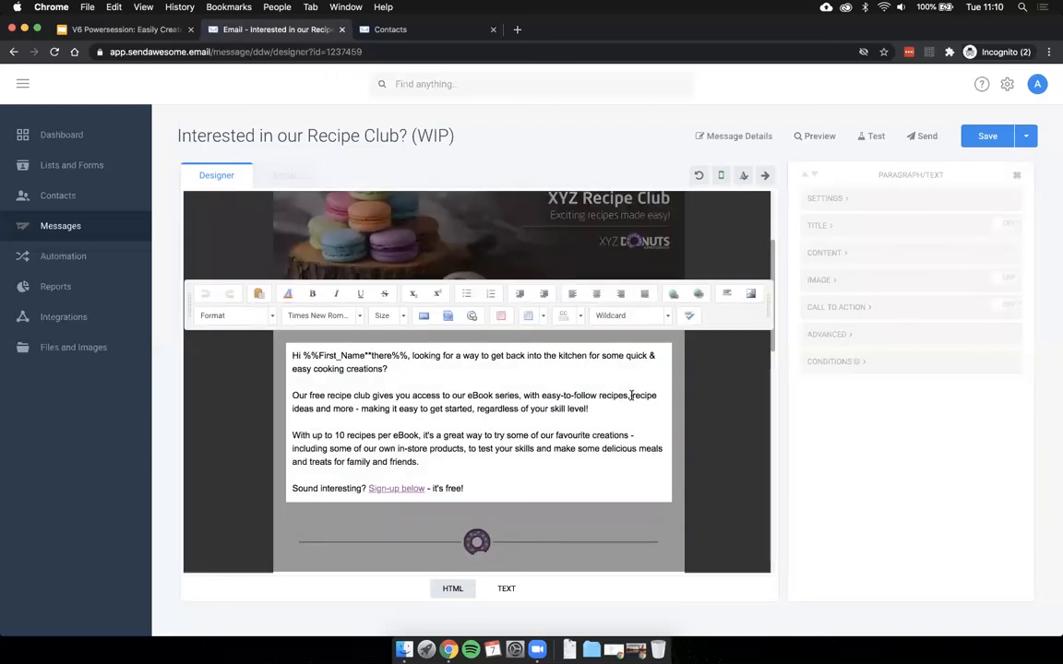
{"action": "left_click", "coordinate": [632, 395]}
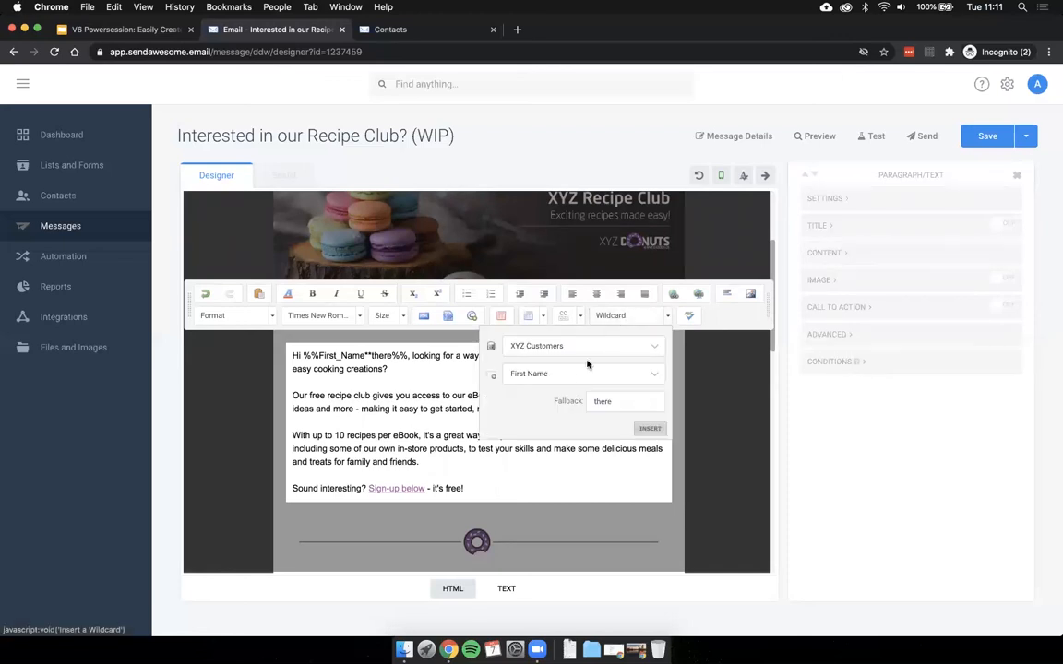
{"action": "left_click", "coordinate": [526, 374]}
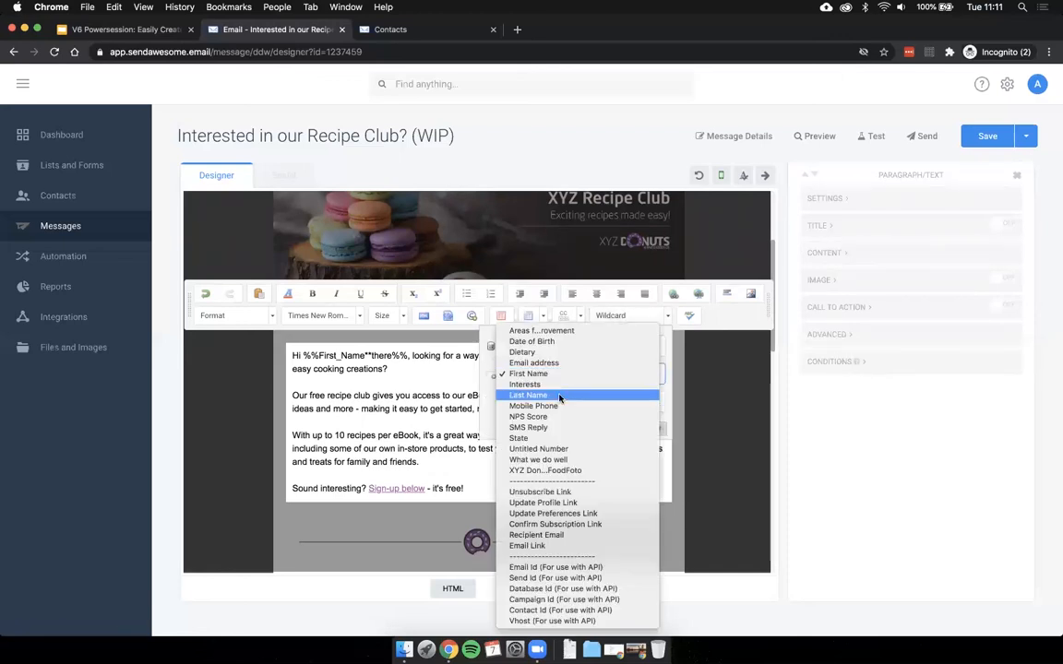
{"action": "left_click", "coordinate": [523, 352]}
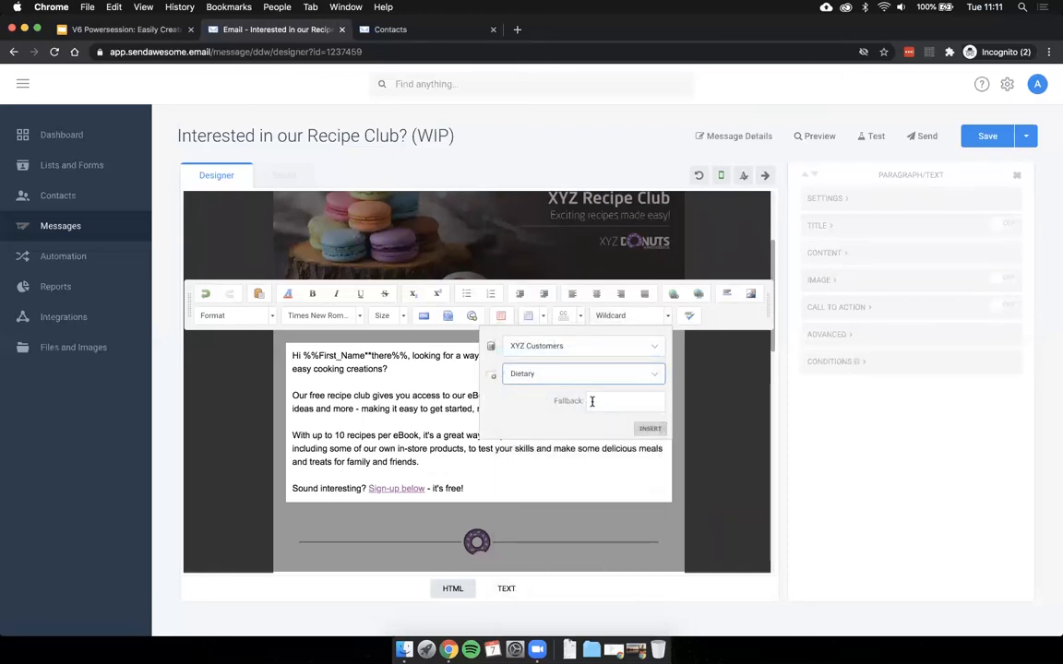
{"action": "left_click", "coordinate": [651, 431]}
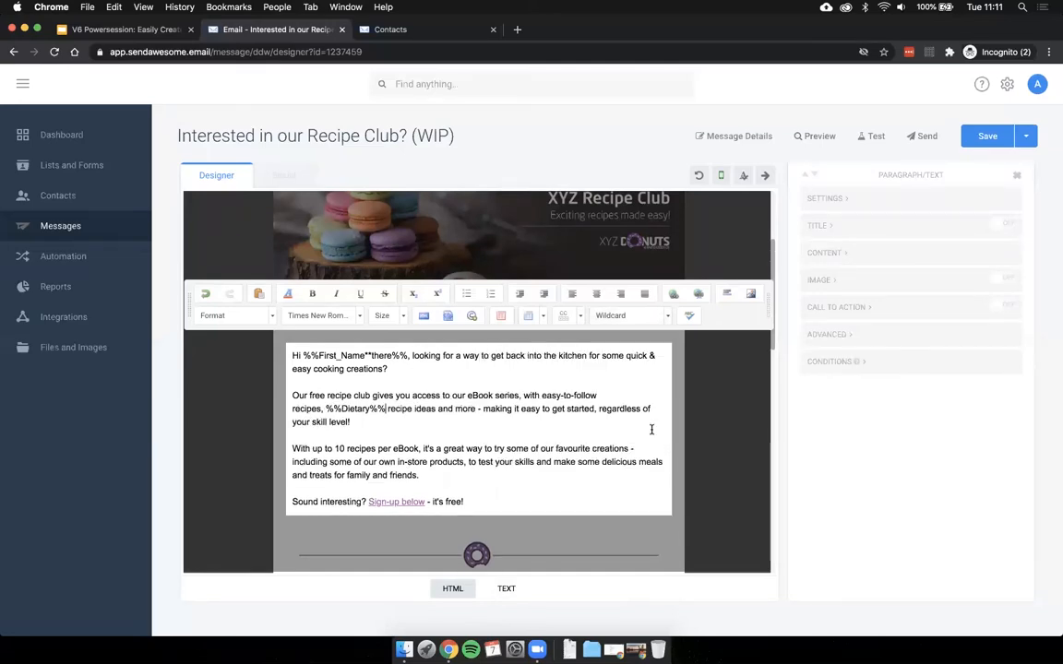
Review how the Dietary wildcard reads within the sentence about easy-to-follow recipes and recipe ideas, and leave text editing
{"action": "left_click", "coordinate": [368, 421]}
{"action": "left_click_drag", "start_coordinate": [524, 395], "coordinate": [598, 395]}
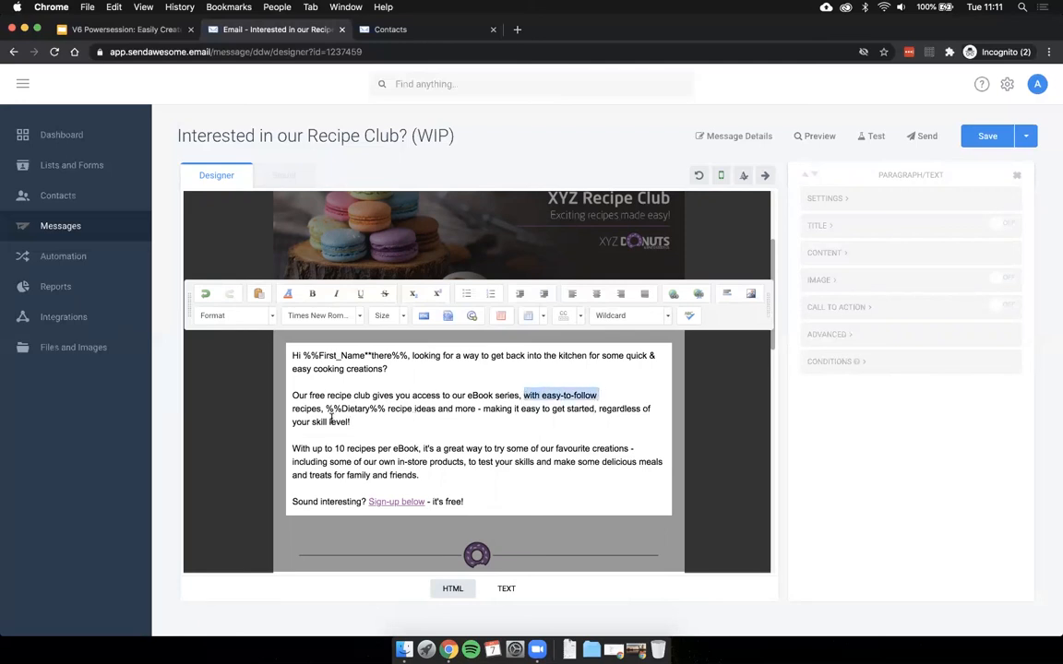
{"action": "left_click_drag", "start_coordinate": [292, 409], "coordinate": [387, 409]}
{"action": "left_click", "coordinate": [399, 409]}
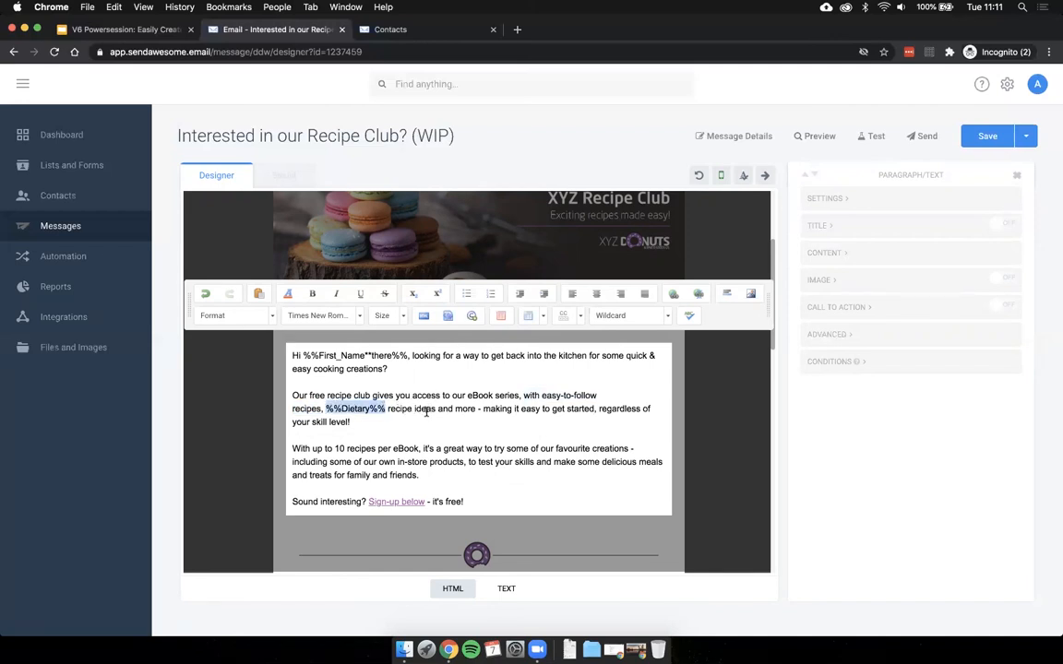
{"action": "left_click", "coordinate": [391, 410]}
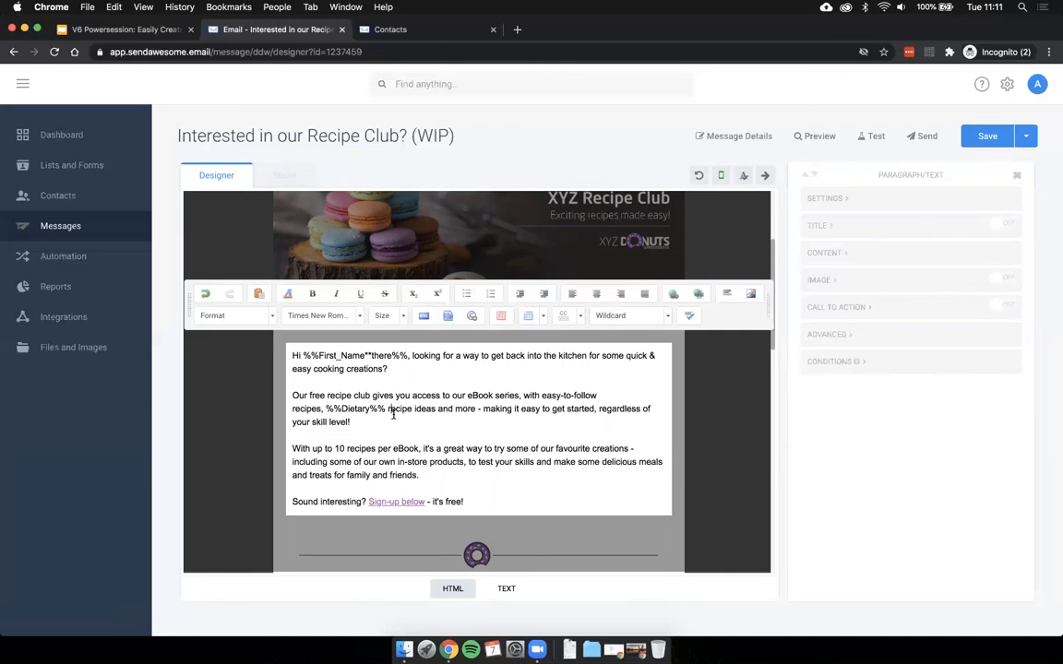
{"action": "left_click_drag", "start_coordinate": [388, 409], "coordinate": [322, 409]}
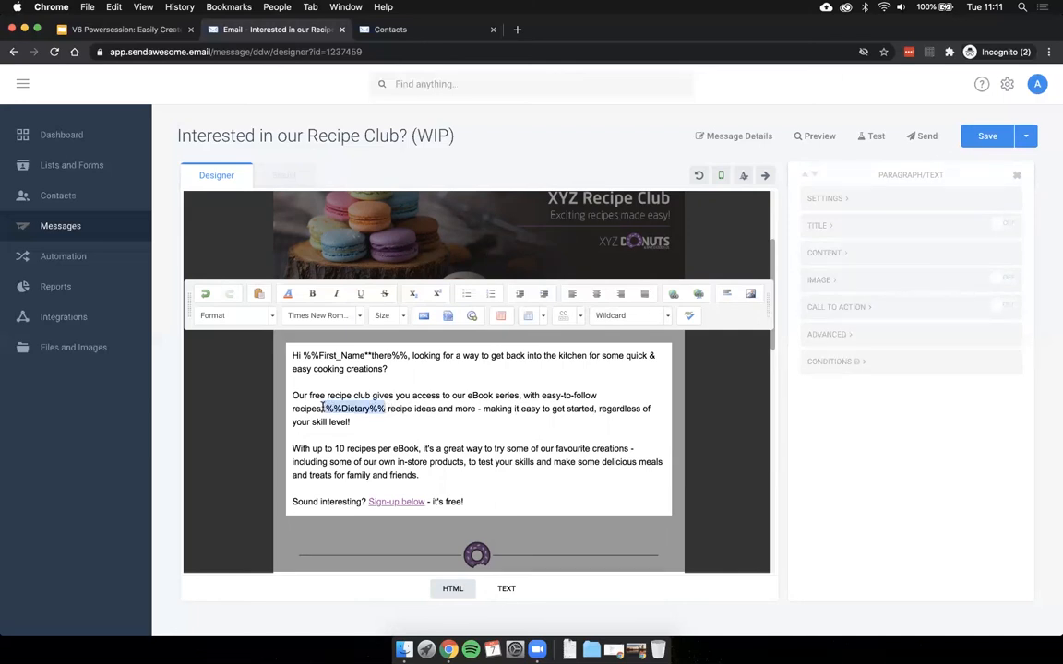
{"action": "left_click_drag", "start_coordinate": [390, 409], "coordinate": [491, 420]}
{"action": "left_click", "coordinate": [493, 425]}
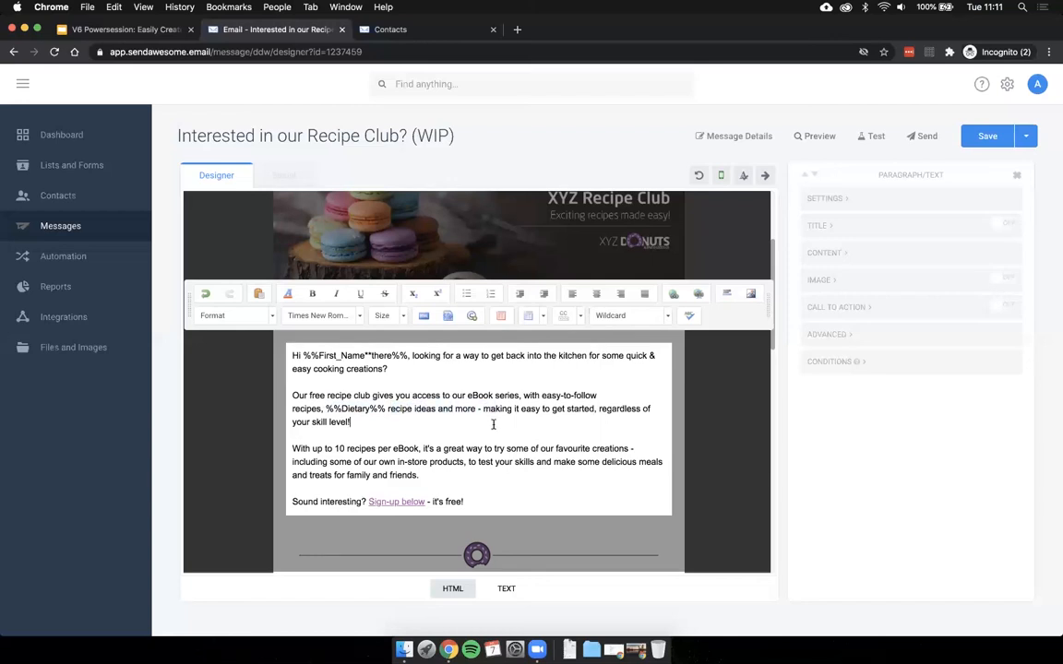
{"action": "left_click", "coordinate": [706, 423]}
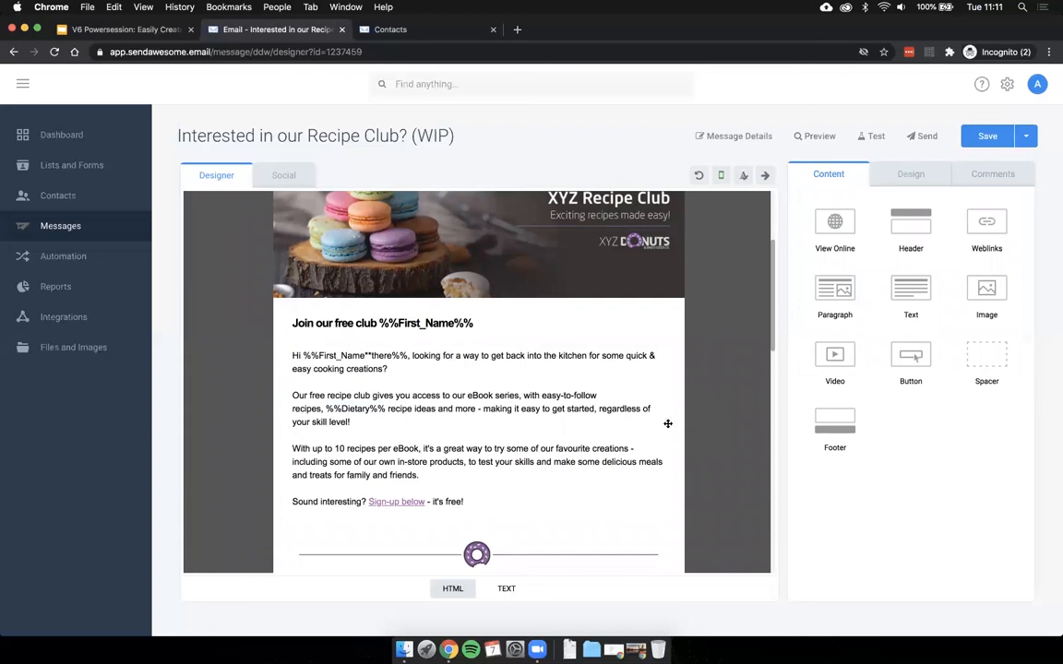
Turn on the image for the intro paragraph and use eBook2-cover-small.png from the XYZ eBooks folder
{"action": "left_click", "coordinate": [631, 395]}
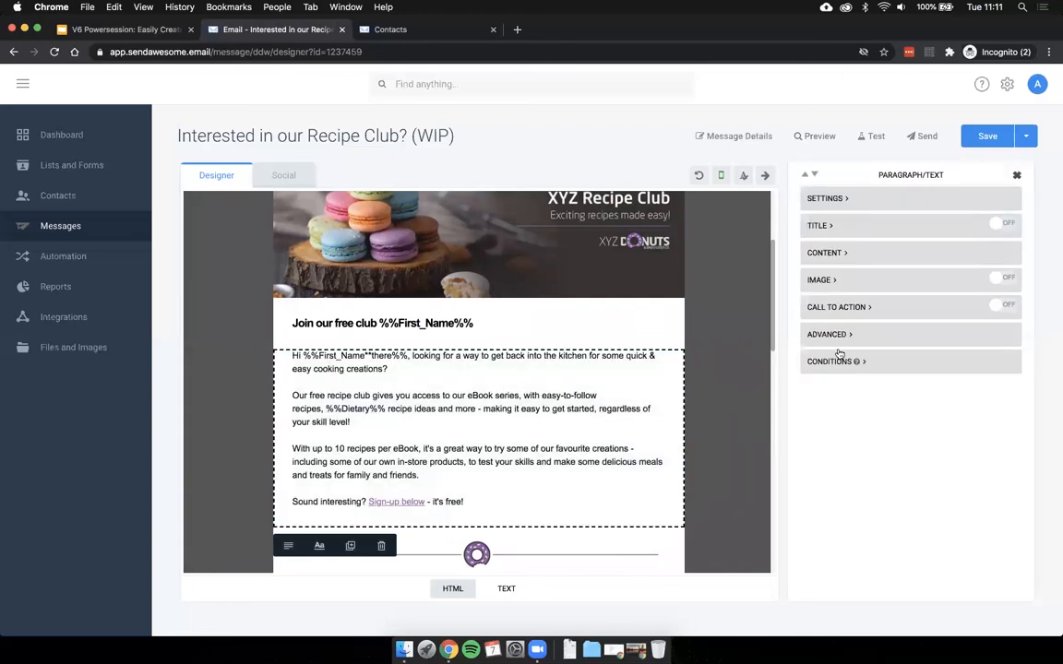
{"action": "left_click", "coordinate": [1004, 278]}
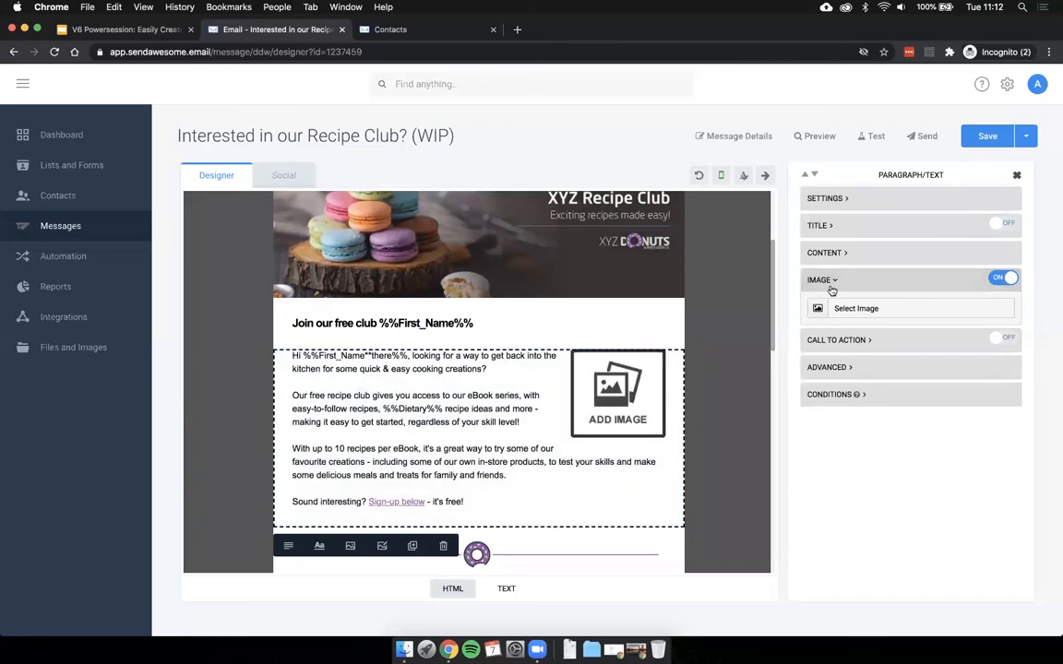
{"action": "left_click", "coordinate": [602, 384]}
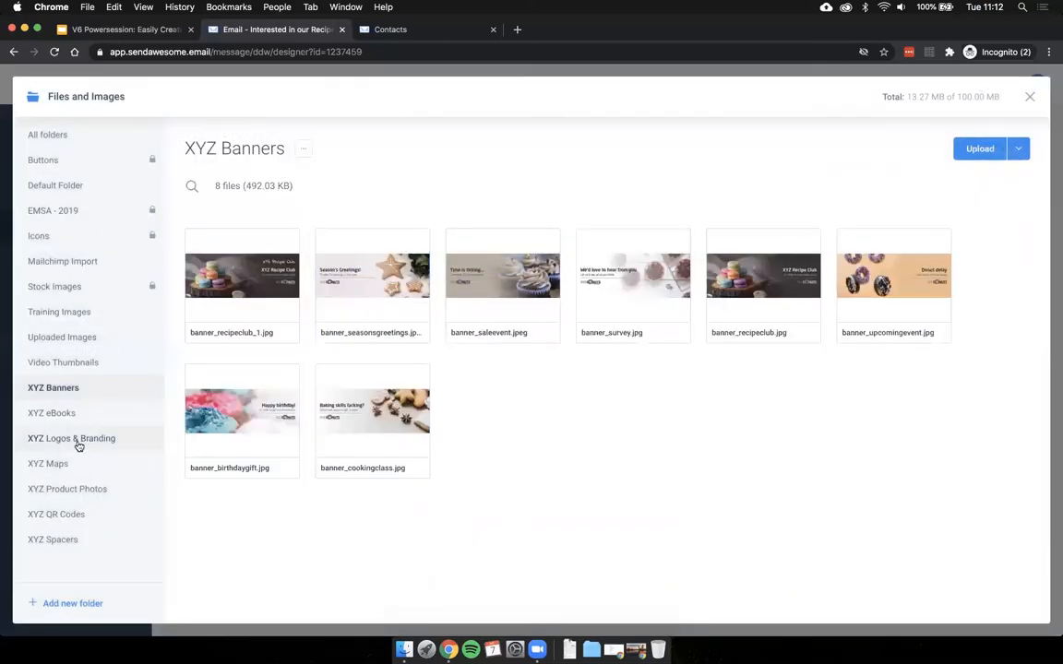
{"action": "left_click", "coordinate": [42, 414]}
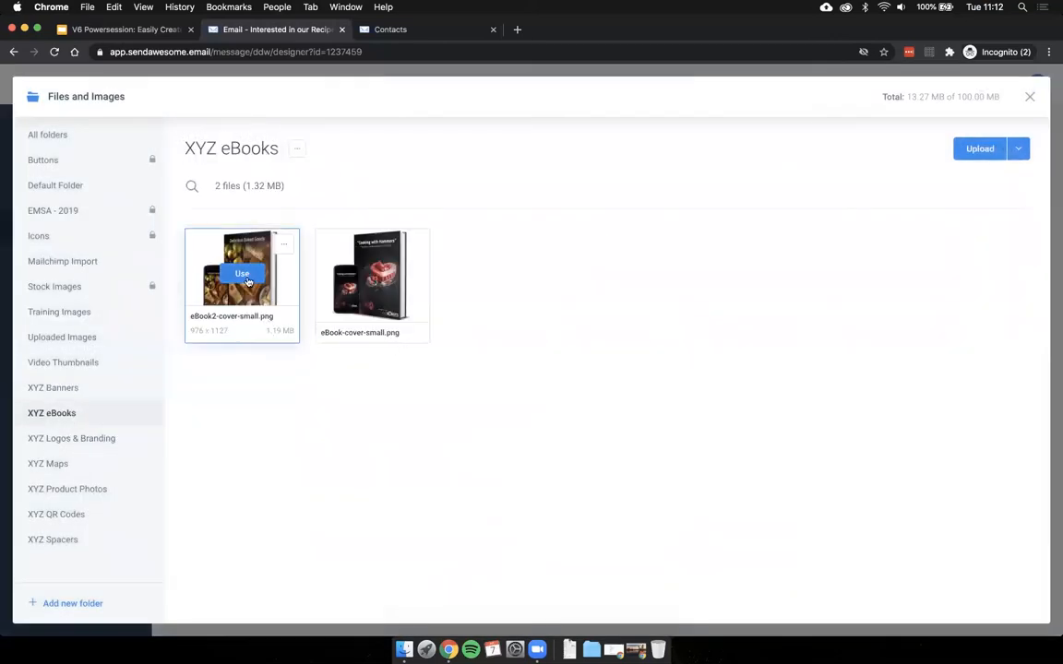
{"action": "left_click", "coordinate": [242, 275]}
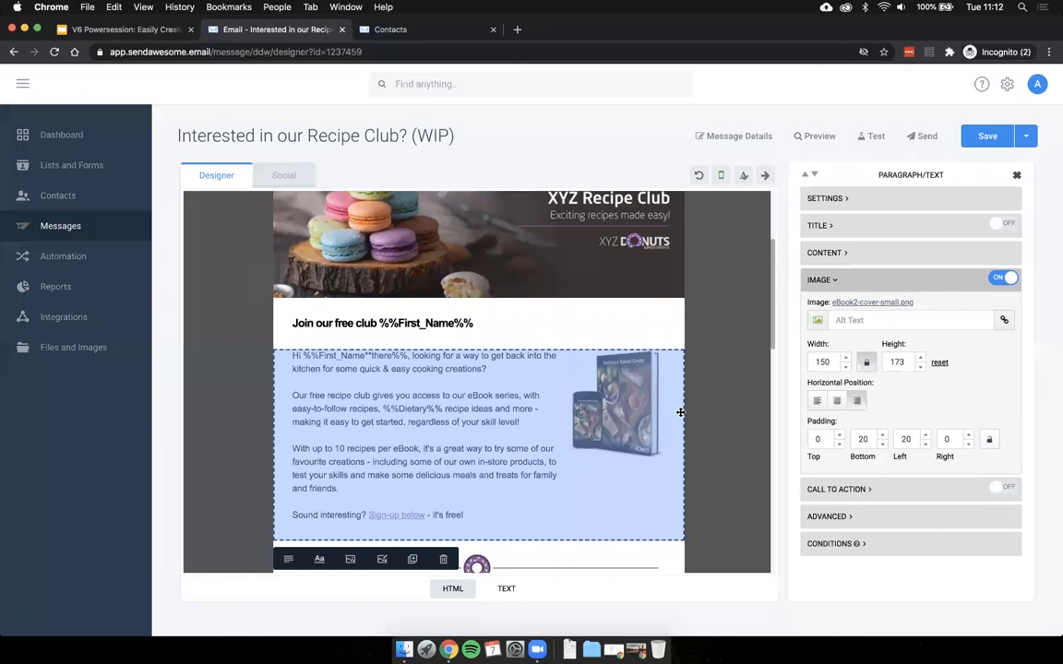
Set the intro paragraph's eBook cover image height to 220 and leave the block's settings
{"action": "double_click", "coordinate": [905, 366]}
{"action": "type", "text": "220"}
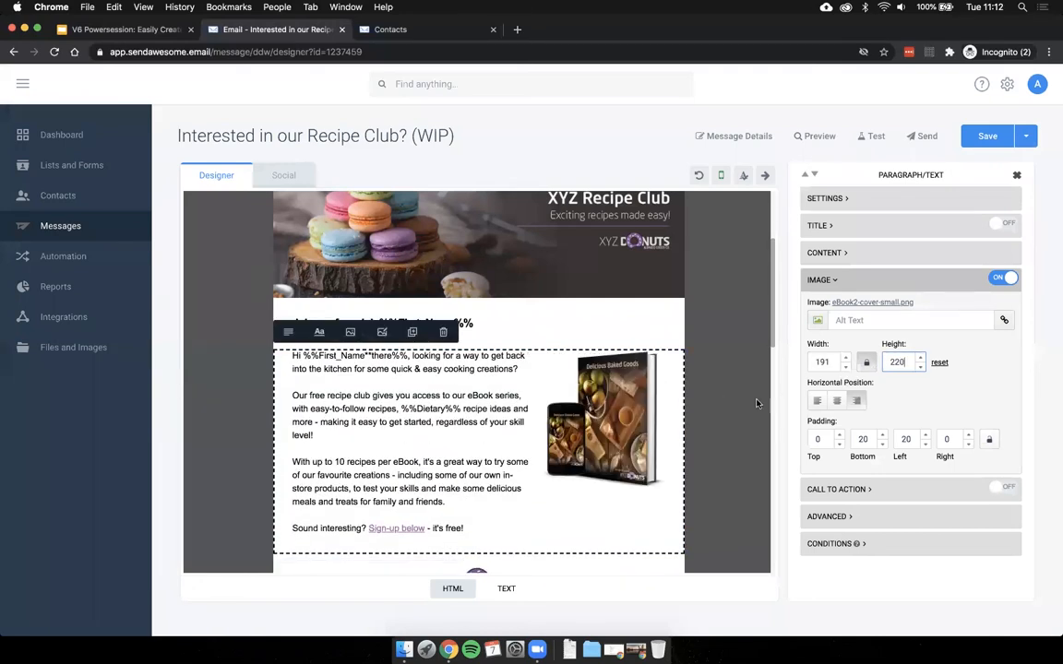
{"action": "left_click", "coordinate": [731, 407]}
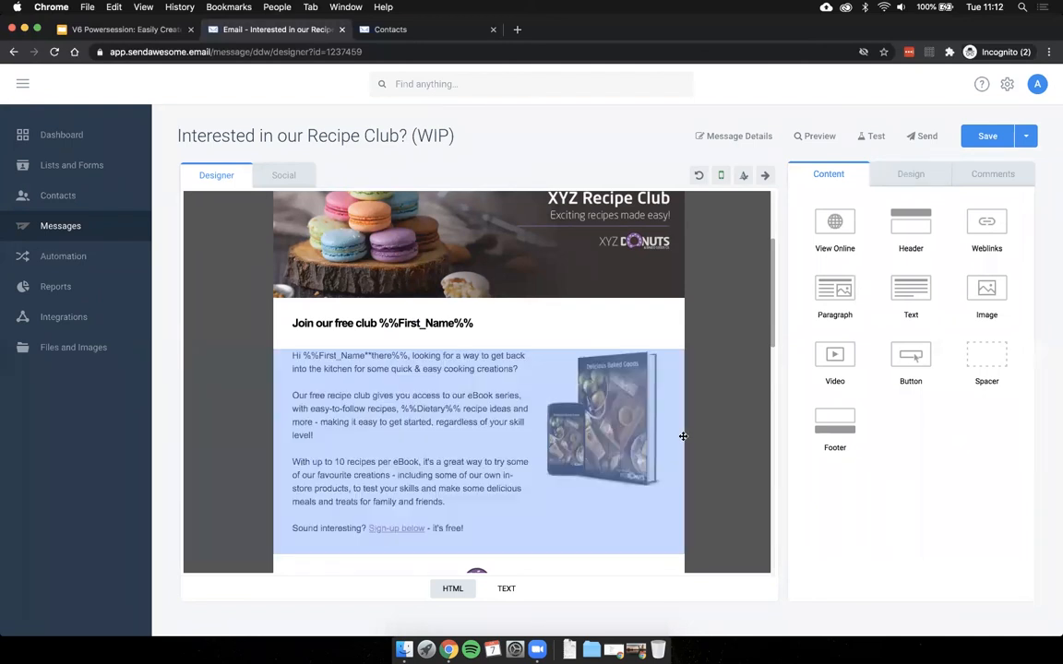
Review the eBook cover's image options in the intro paragraph, including alt text and link, without changing them
{"action": "scroll", "coordinate": [702, 441], "scroll_direction": "down", "scroll_amount": 1}
{"action": "scroll", "coordinate": [702, 441], "scroll_direction": "down", "scroll_amount": 3}
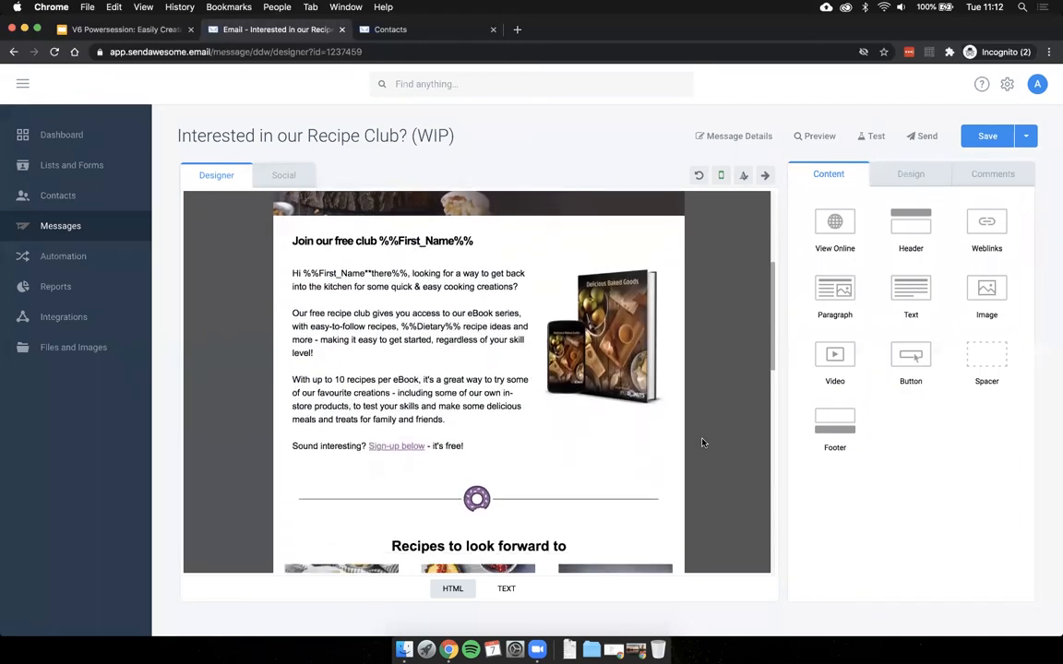
{"action": "left_click", "coordinate": [622, 372]}
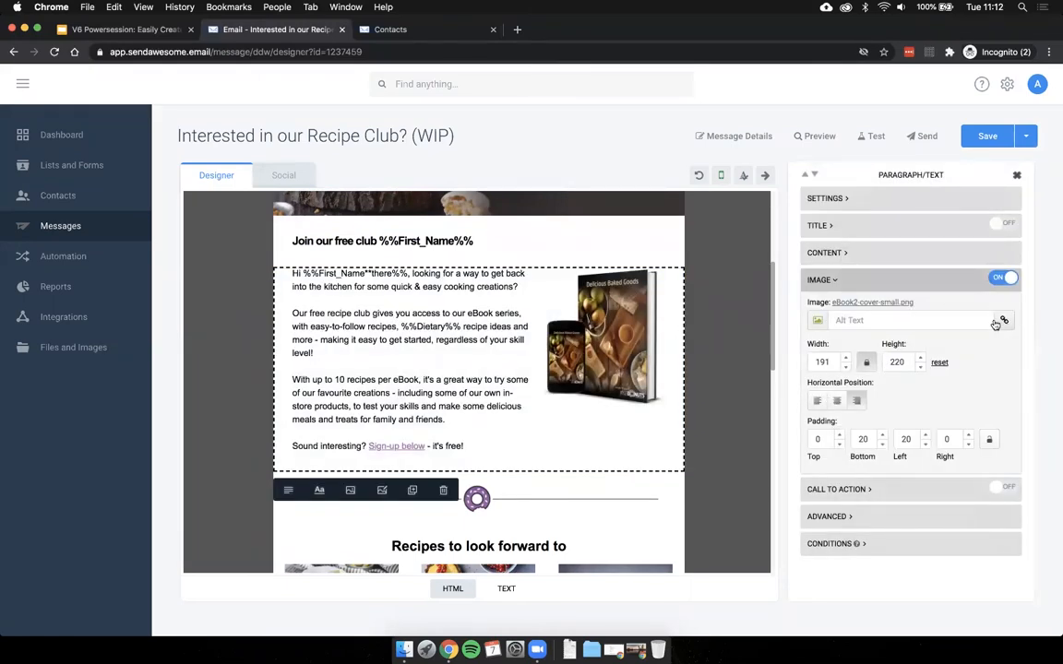
{"action": "left_click", "coordinate": [849, 280]}
{"action": "left_click", "coordinate": [721, 351]}
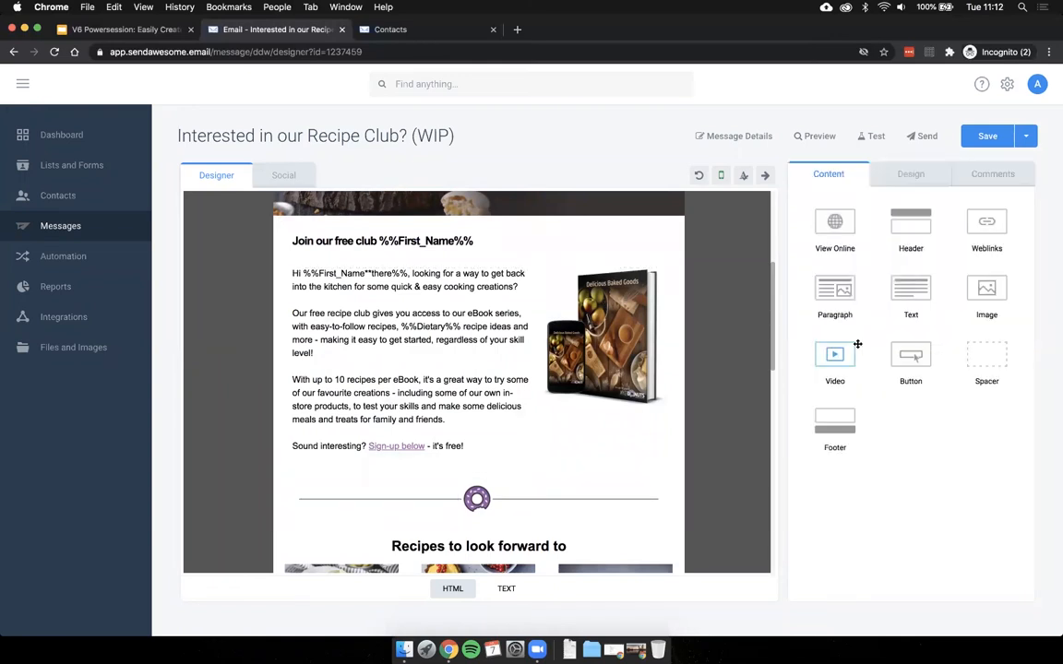
Add a Button block between the intro paragraph and the donut divider
{"action": "scroll", "coordinate": [729, 424], "scroll_direction": "down", "scroll_amount": 2}
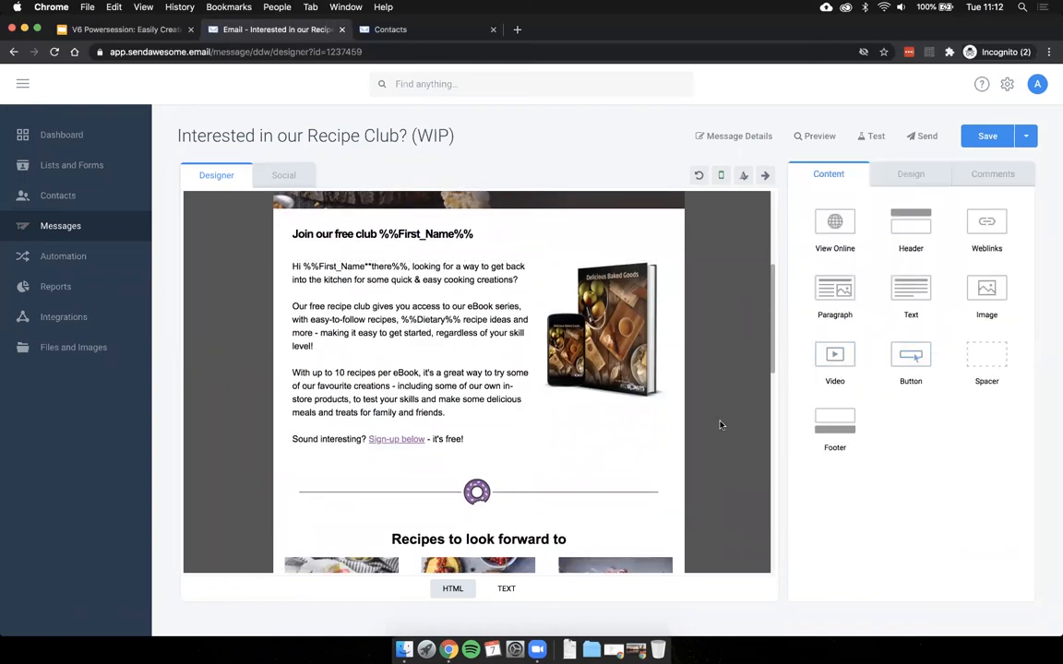
{"action": "left_click_drag", "start_coordinate": [913, 361], "coordinate": [503, 409]}
{"action": "scroll", "coordinate": [560, 428], "scroll_direction": "up", "scroll_amount": 5}
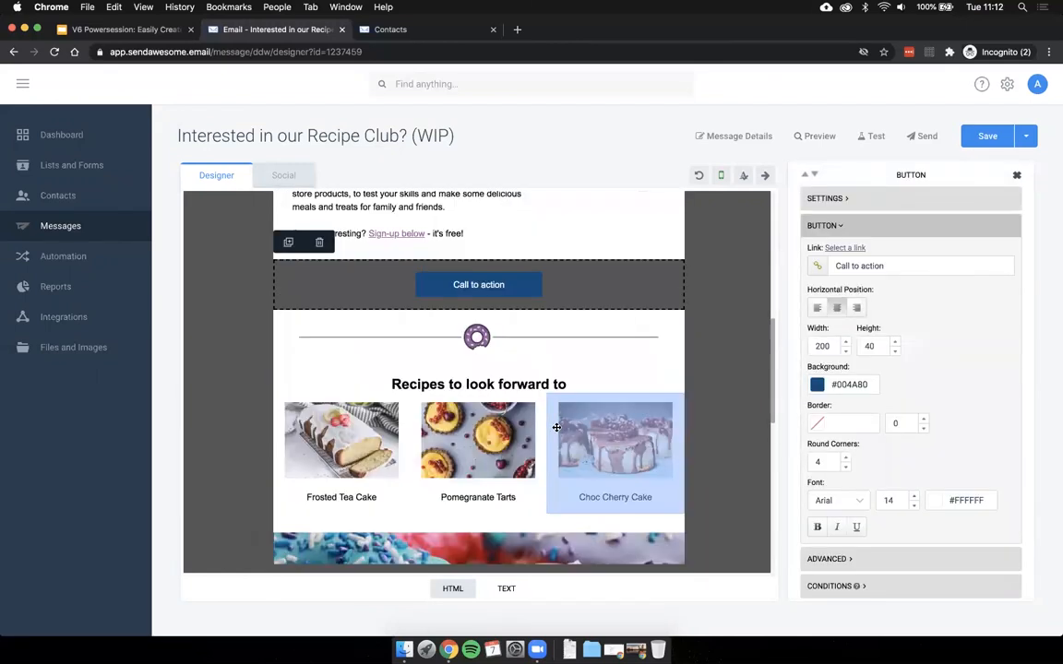
Set the button block's background to white #FFFFFF and the button's own background to purple #855FA8
{"action": "left_click", "coordinate": [868, 202]}
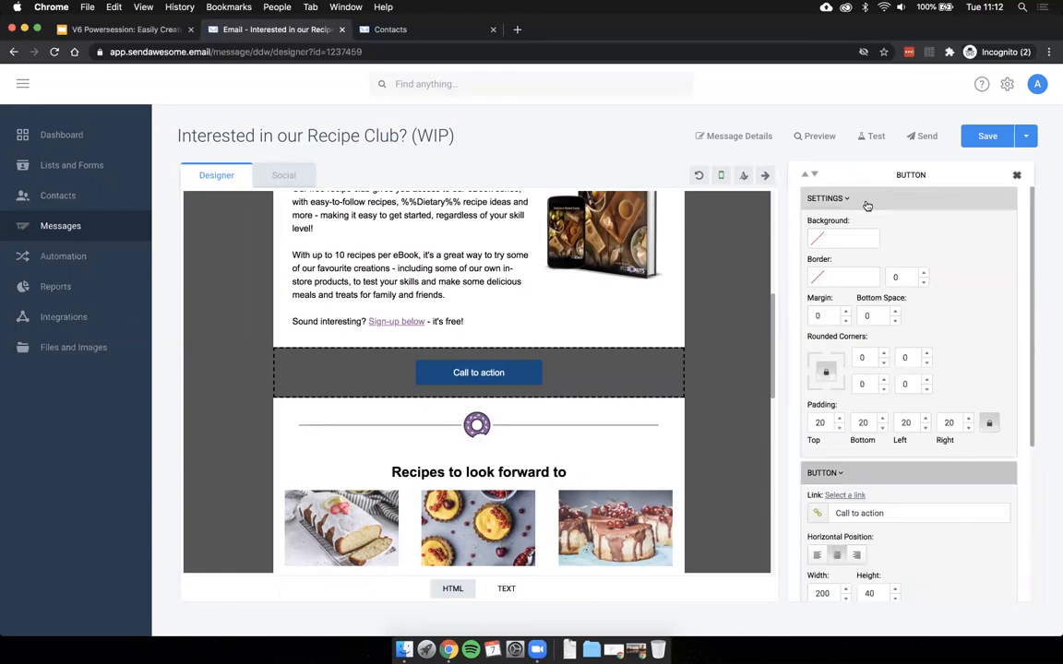
{"action": "left_click", "coordinate": [818, 239]}
{"action": "left_click", "coordinate": [692, 331]}
{"action": "left_click", "coordinate": [698, 330]}
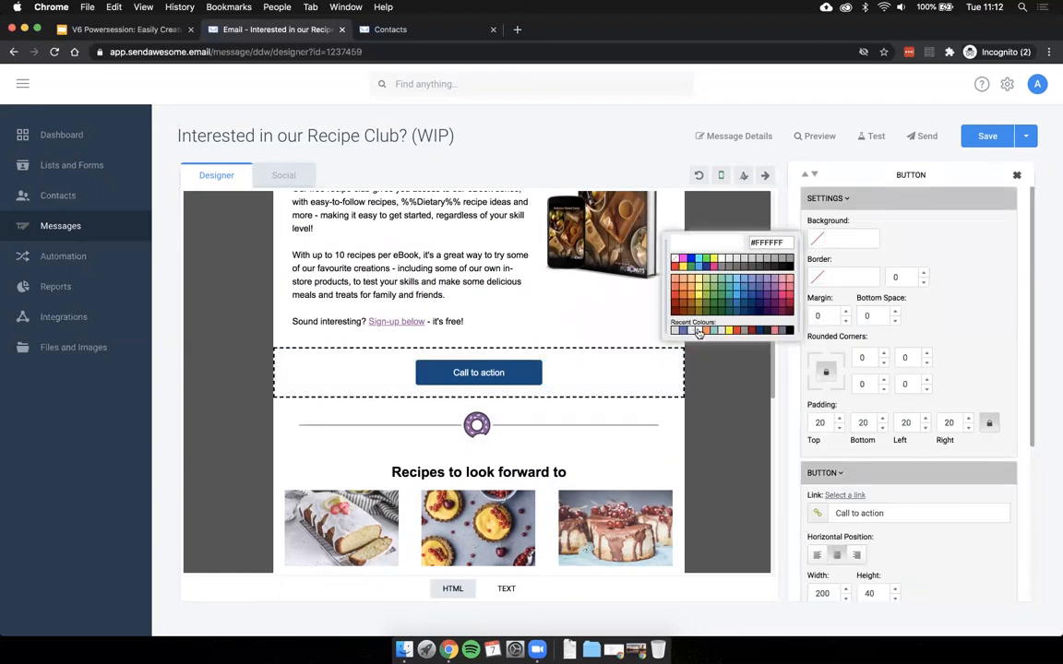
{"action": "left_click", "coordinate": [879, 205]}
{"action": "left_click", "coordinate": [817, 384]}
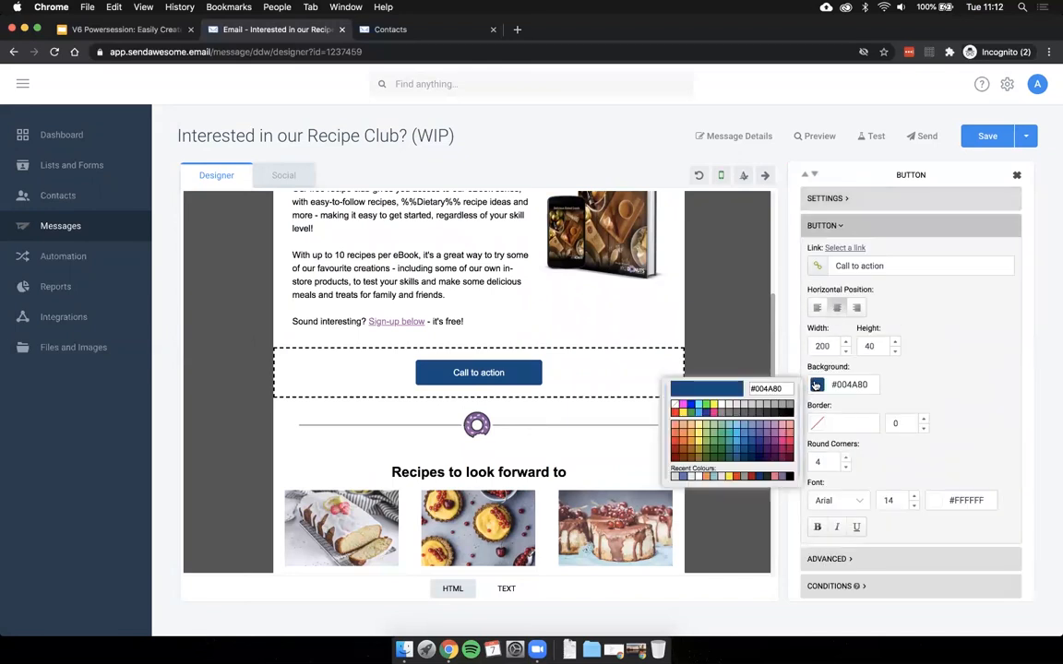
{"action": "left_click", "coordinate": [785, 435]}
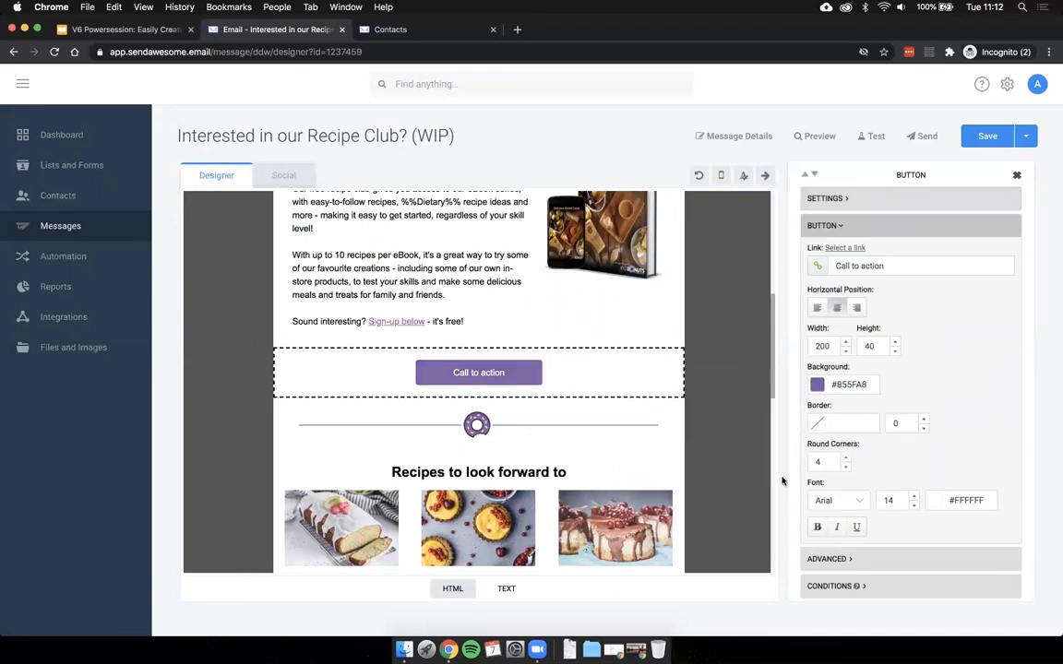
Change the button's label to "Yes to free recipes!" and leave the block's settings
{"action": "triple_click", "coordinate": [895, 266]}
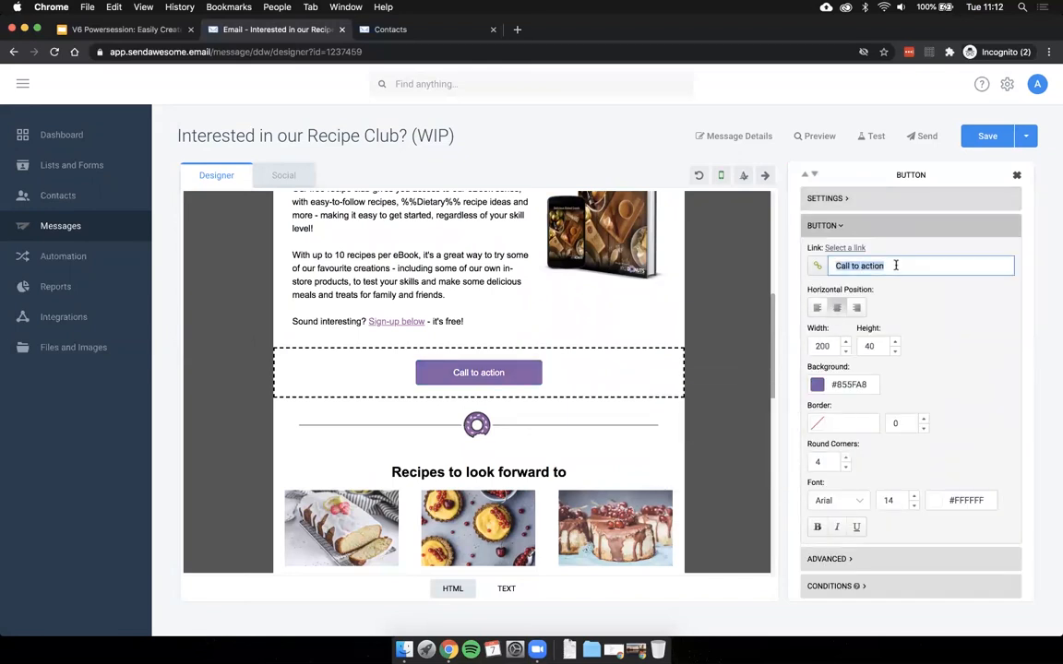
{"action": "type", "text": "Yes to"}
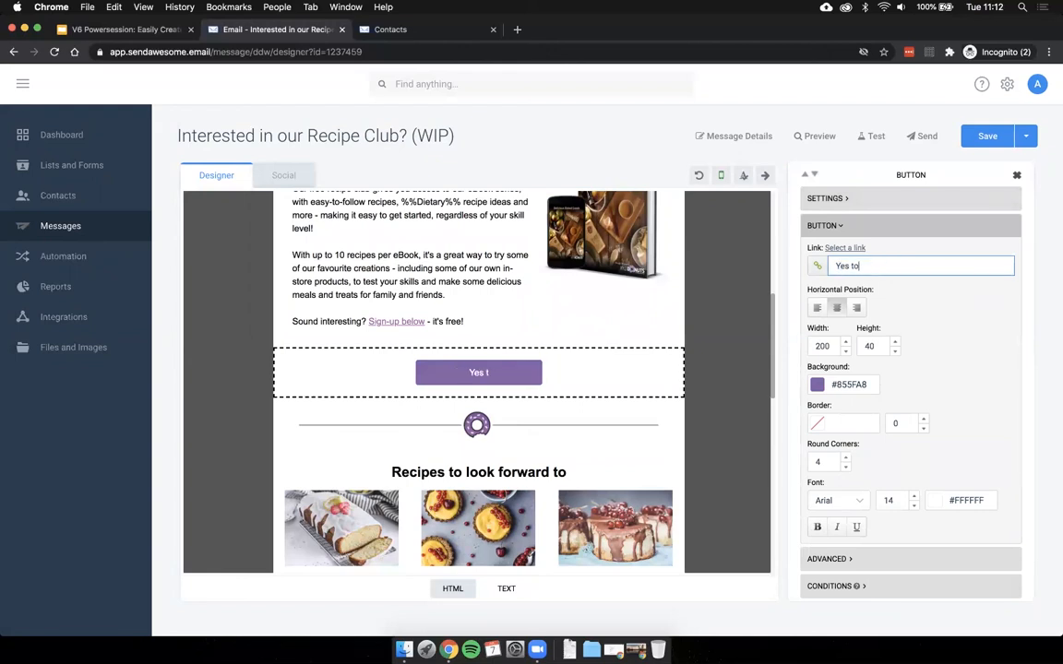
{"action": "type", "text": " free recipes!"}
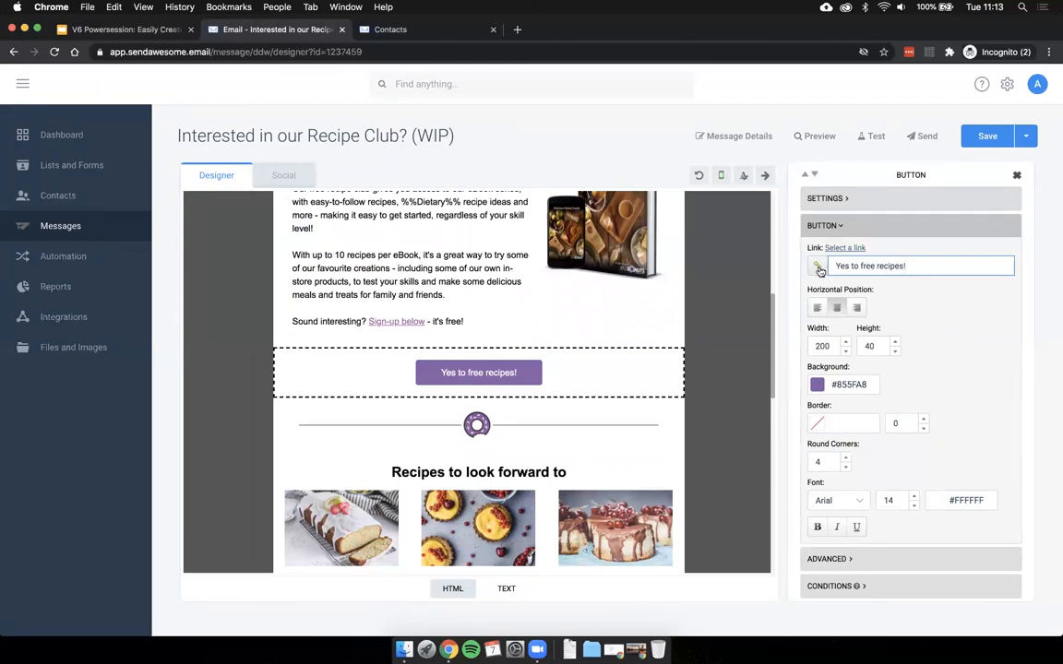
{"action": "left_click", "coordinate": [723, 304]}
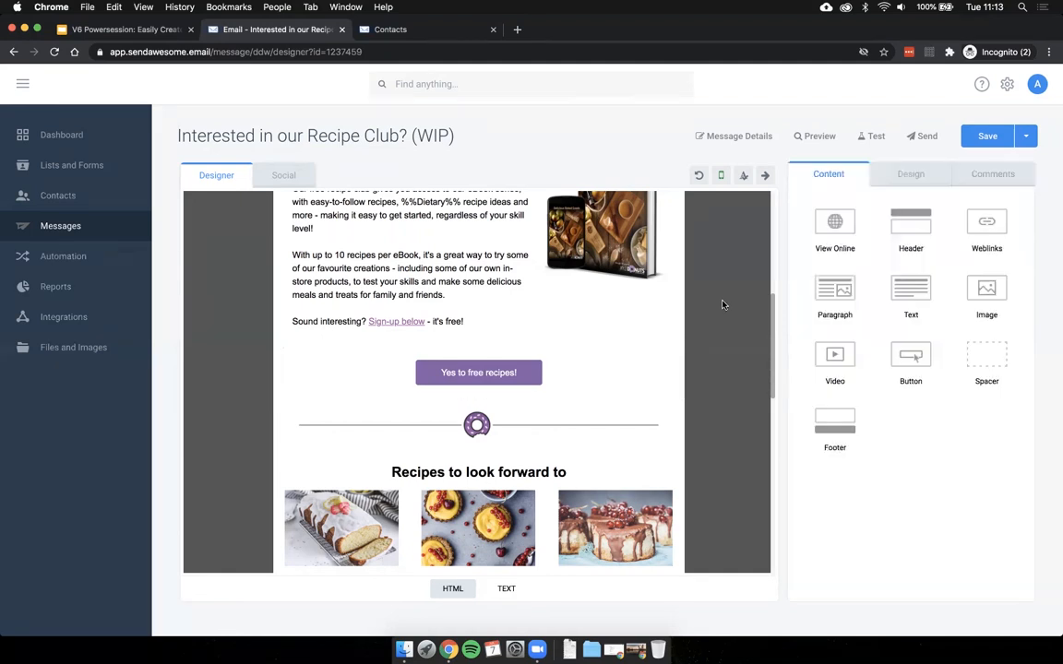
Review the intro section's layout and the recipe button's link, styling, background and padding settings
{"action": "scroll", "coordinate": [724, 305], "scroll_direction": "up", "scroll_amount": 3}
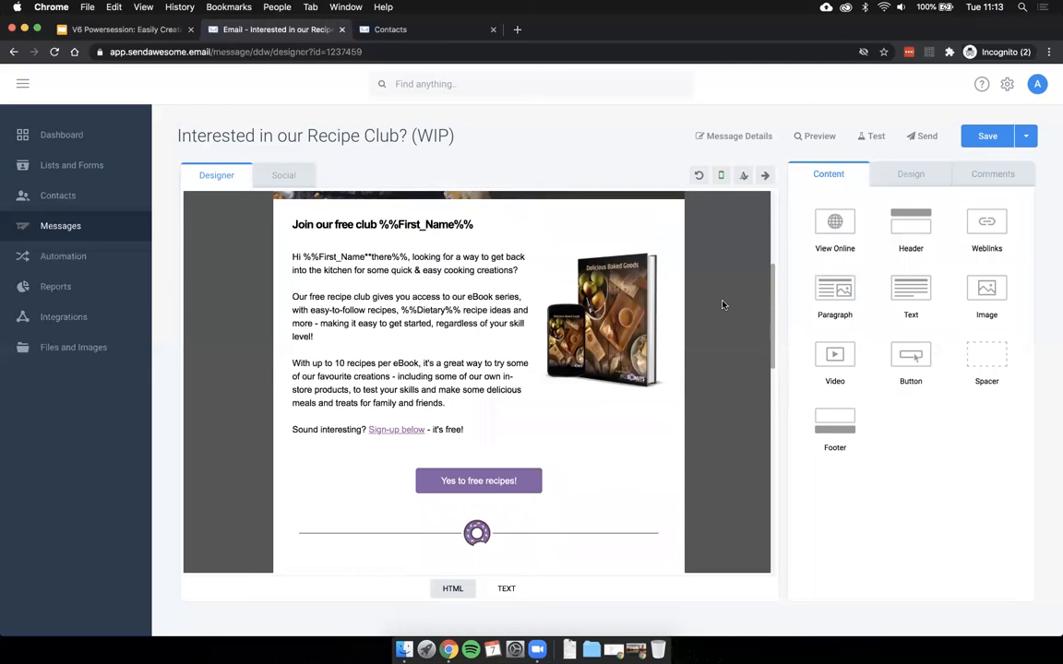
{"action": "scroll", "coordinate": [724, 305], "scroll_direction": "up", "scroll_amount": 3}
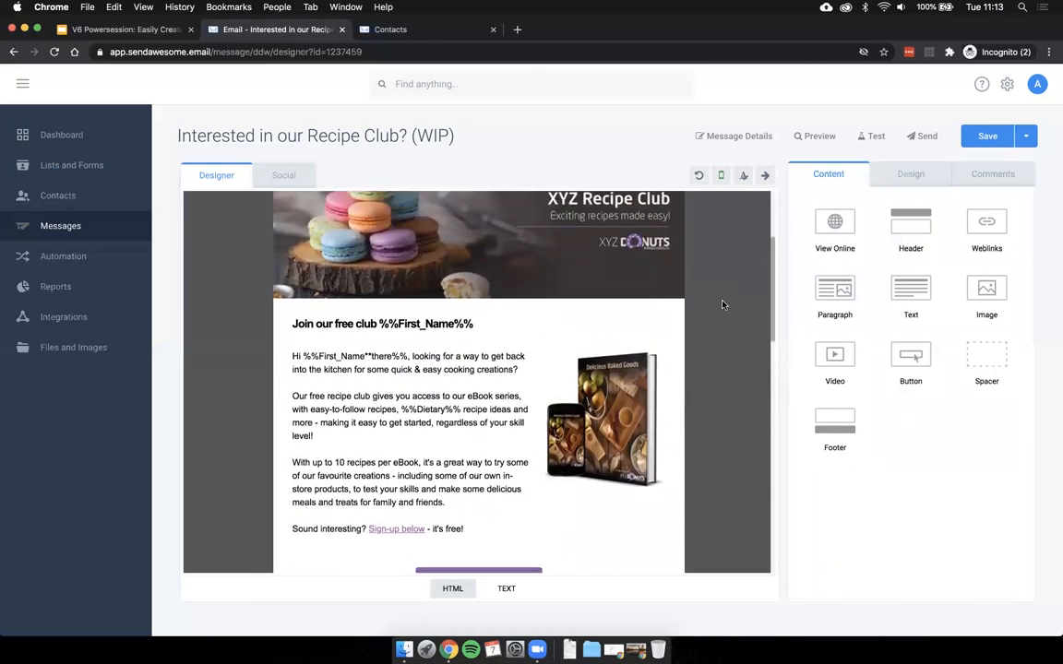
{"action": "scroll", "coordinate": [724, 304], "scroll_direction": "down", "scroll_amount": 2}
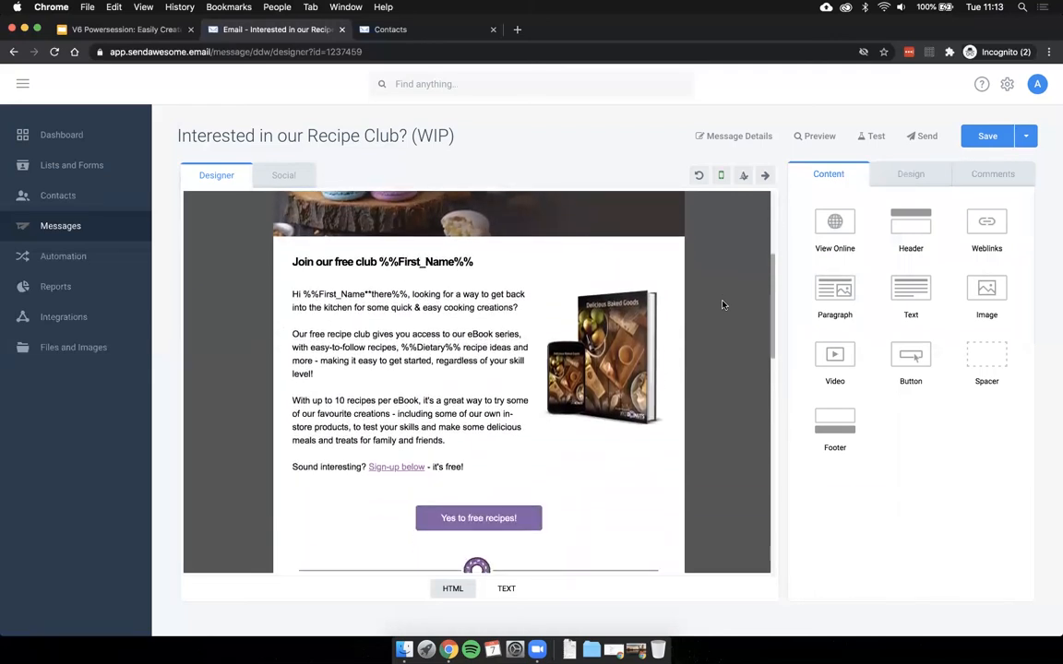
{"action": "scroll", "coordinate": [723, 304], "scroll_direction": "up", "scroll_amount": 2}
{"action": "scroll", "coordinate": [724, 304], "scroll_direction": "down", "scroll_amount": 2}
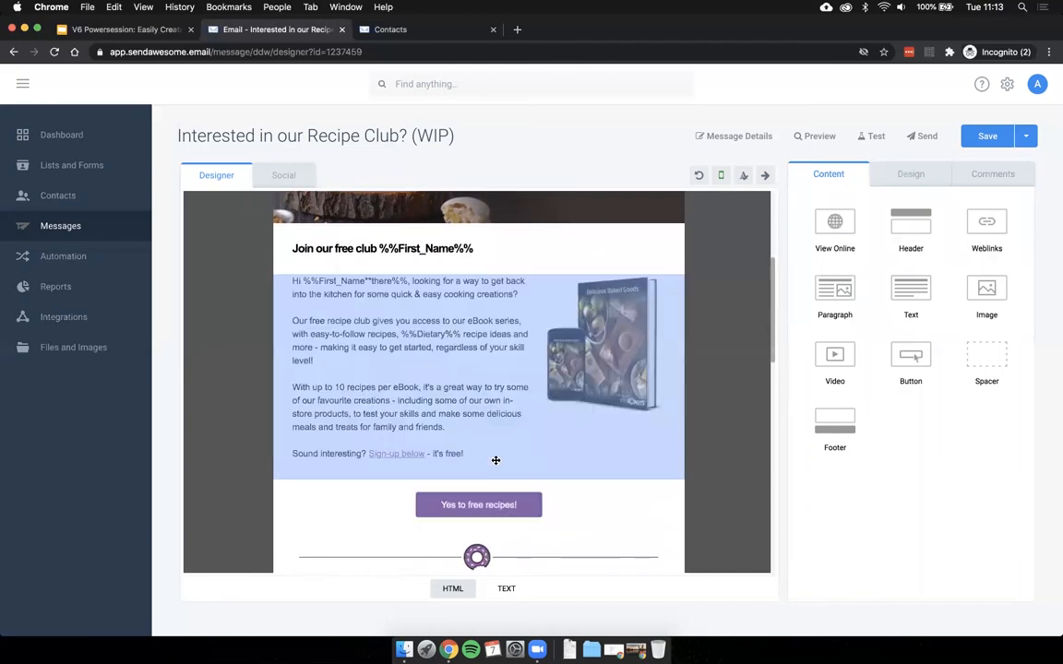
{"action": "left_click", "coordinate": [477, 505]}
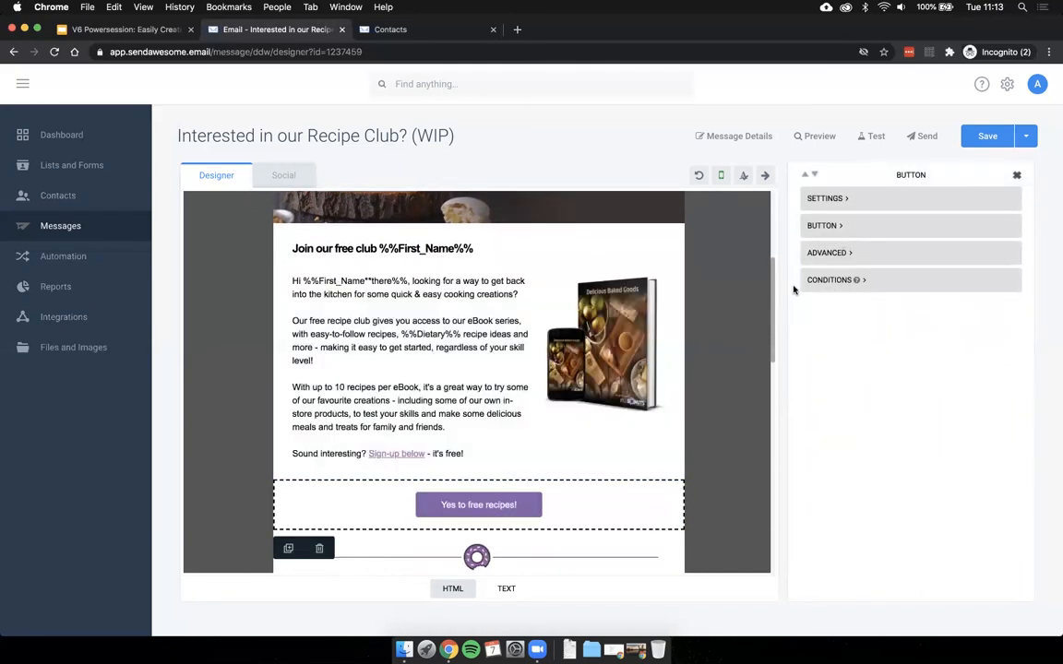
{"action": "left_click", "coordinate": [859, 226]}
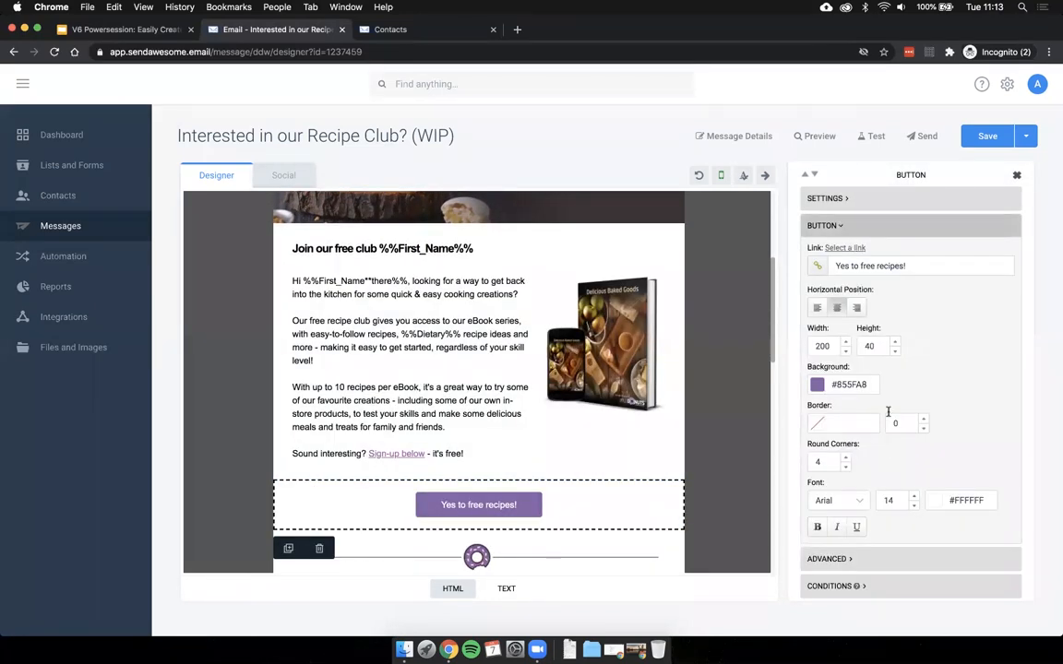
{"action": "left_click", "coordinate": [849, 199]}
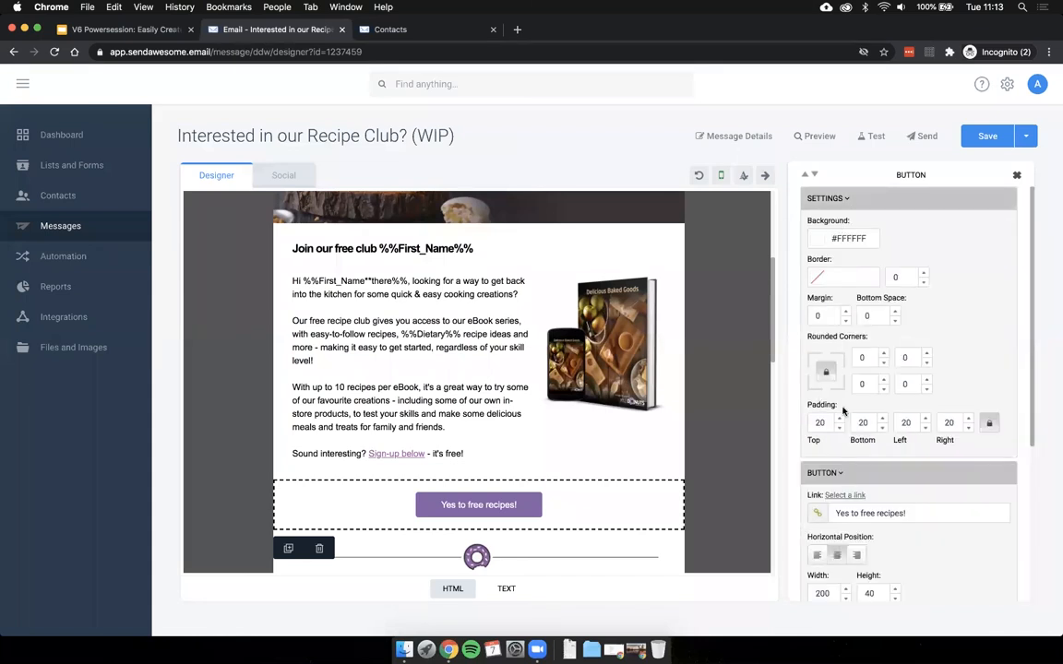
{"action": "left_click", "coordinate": [724, 379]}
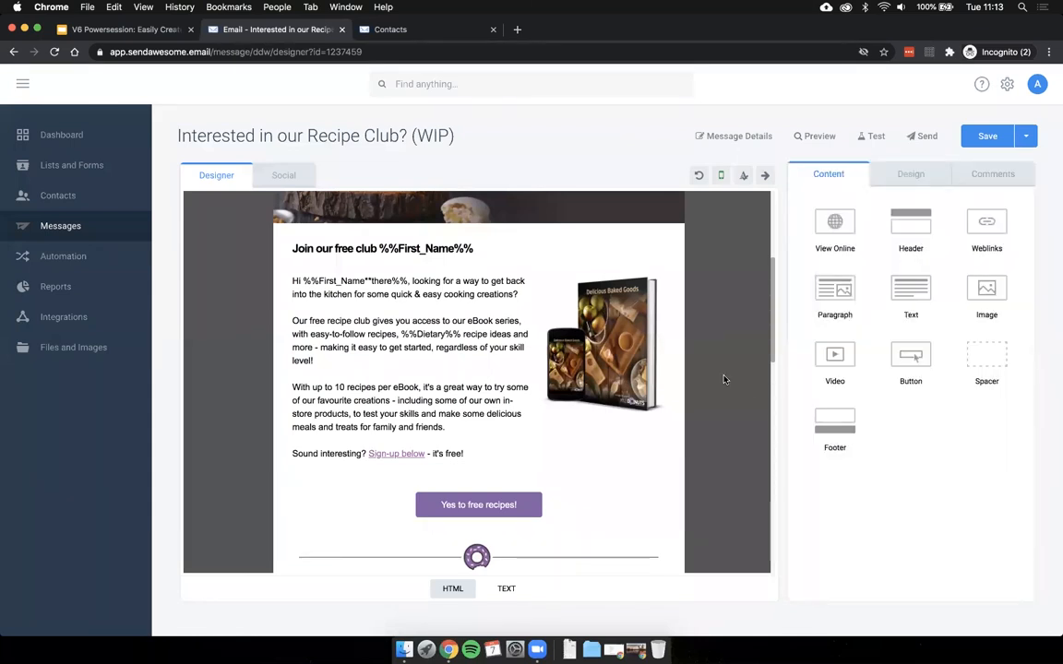
Preview the email with the XYZ Customers list, then reposition and enlarge the preview window
{"action": "scroll", "coordinate": [724, 379], "scroll_direction": "up", "scroll_amount": 3}
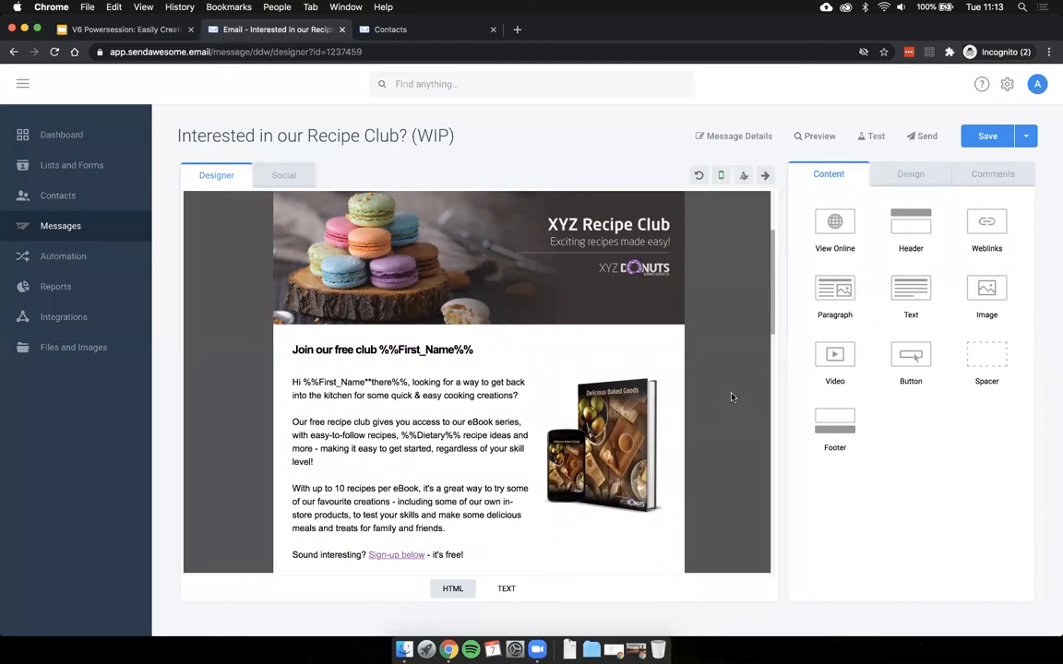
{"action": "scroll", "coordinate": [731, 396], "scroll_direction": "down", "scroll_amount": 1}
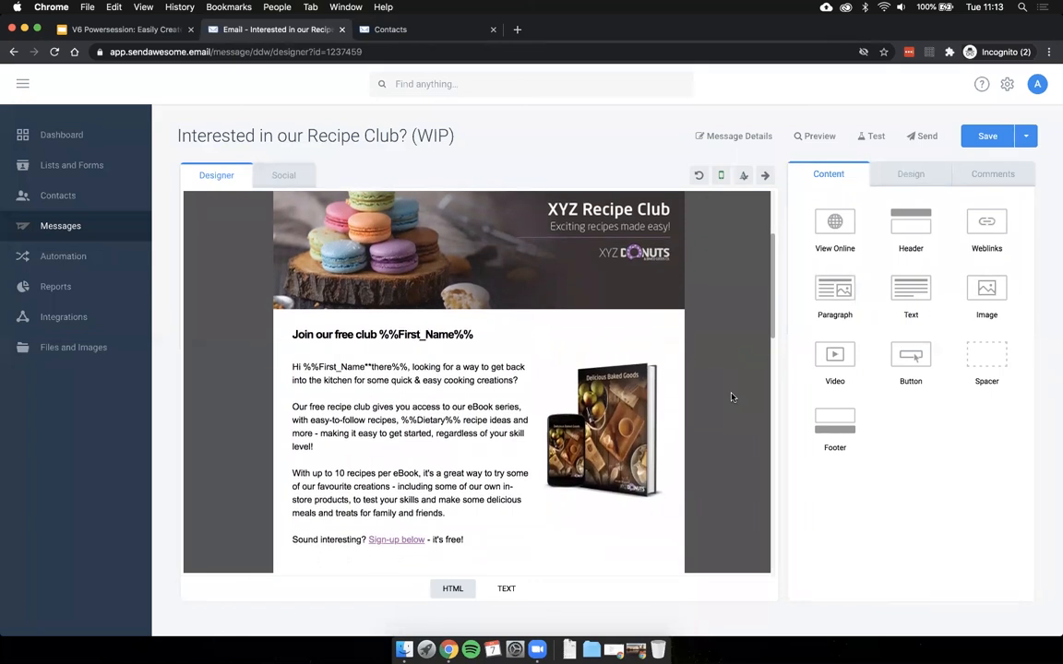
{"action": "left_click", "coordinate": [816, 139]}
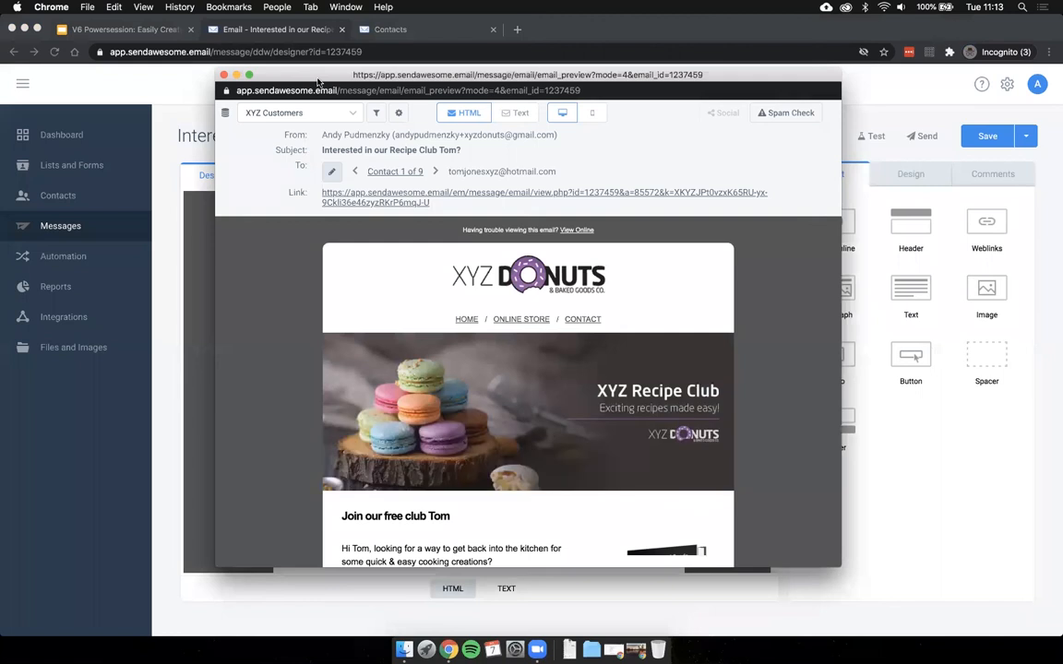
{"action": "left_click_drag", "start_coordinate": [318, 82], "coordinate": [283, 75]}
{"action": "left_click_drag", "start_coordinate": [804, 560], "coordinate": [888, 627]}
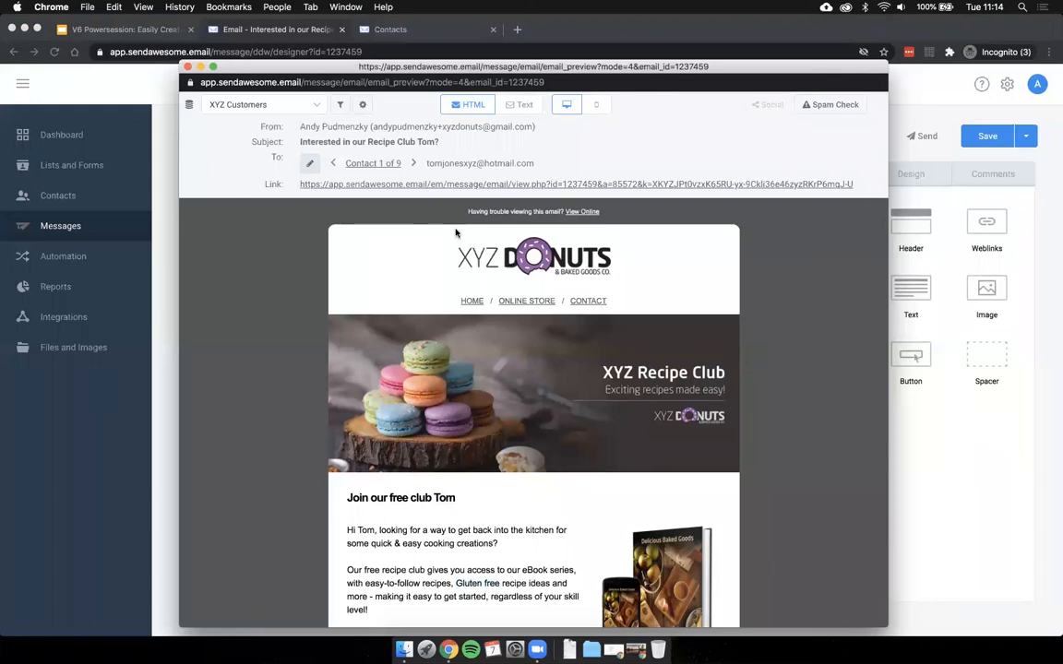
Step through the preview to contact 4, checking how the first name and Dietary wildcards fill in for each contact
{"action": "left_click", "coordinate": [414, 163]}
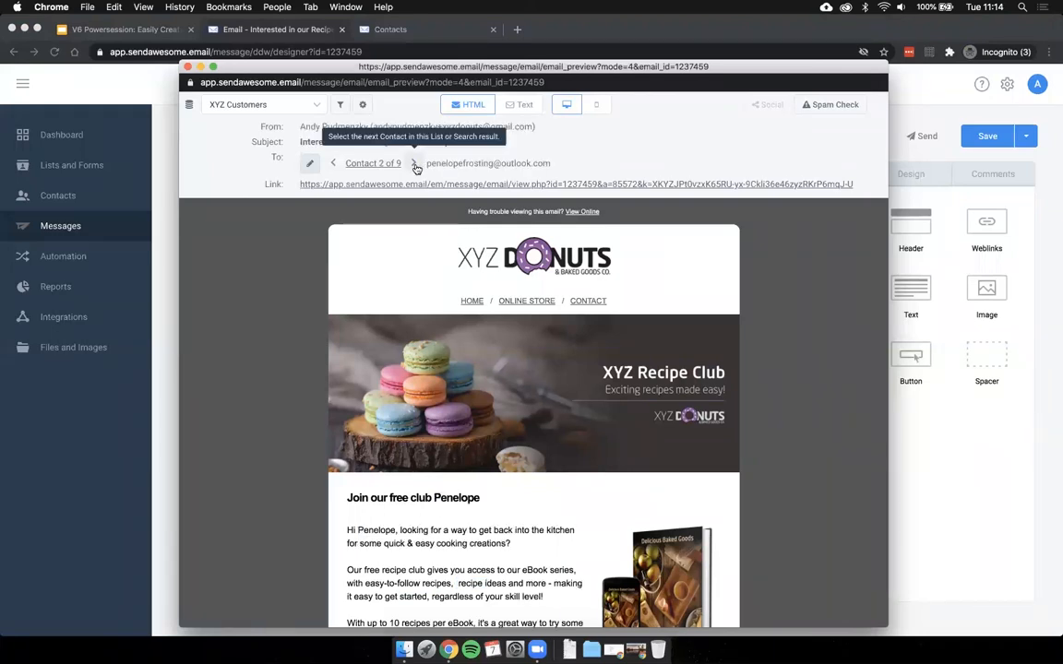
{"action": "left_click", "coordinate": [414, 164]}
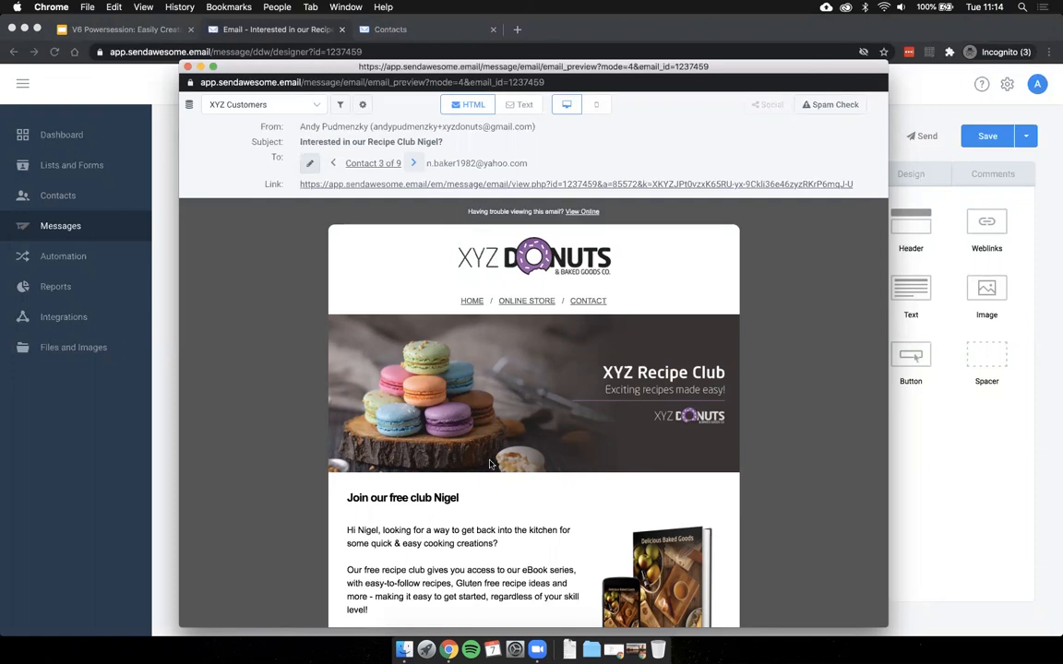
{"action": "left_click", "coordinate": [415, 163]}
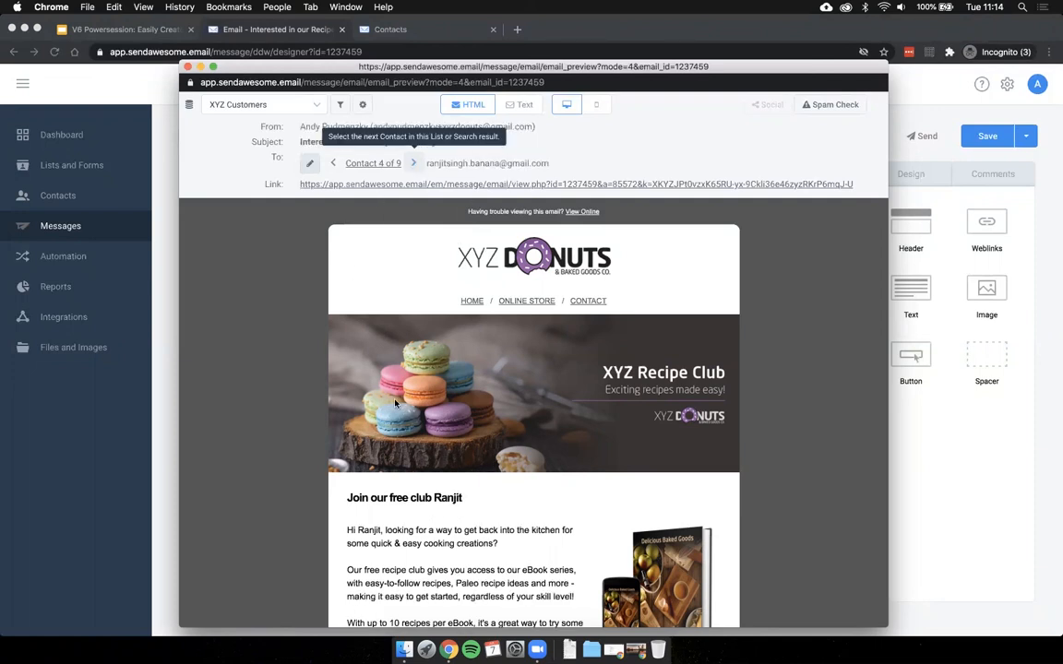
{"action": "double_click", "coordinate": [467, 583]}
{"action": "left_click", "coordinate": [514, 571]}
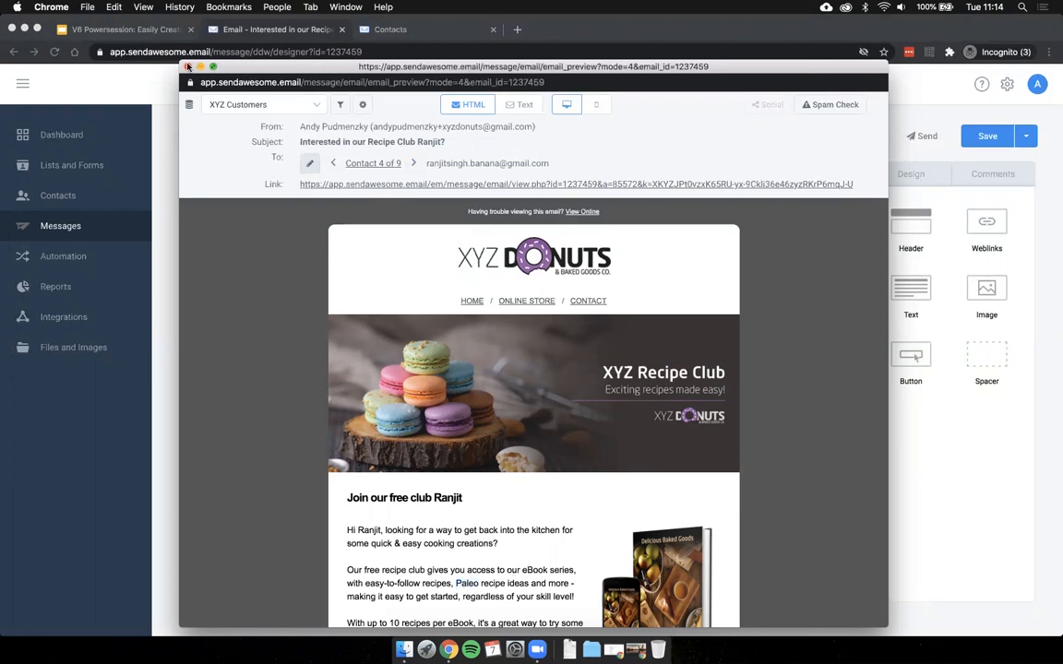